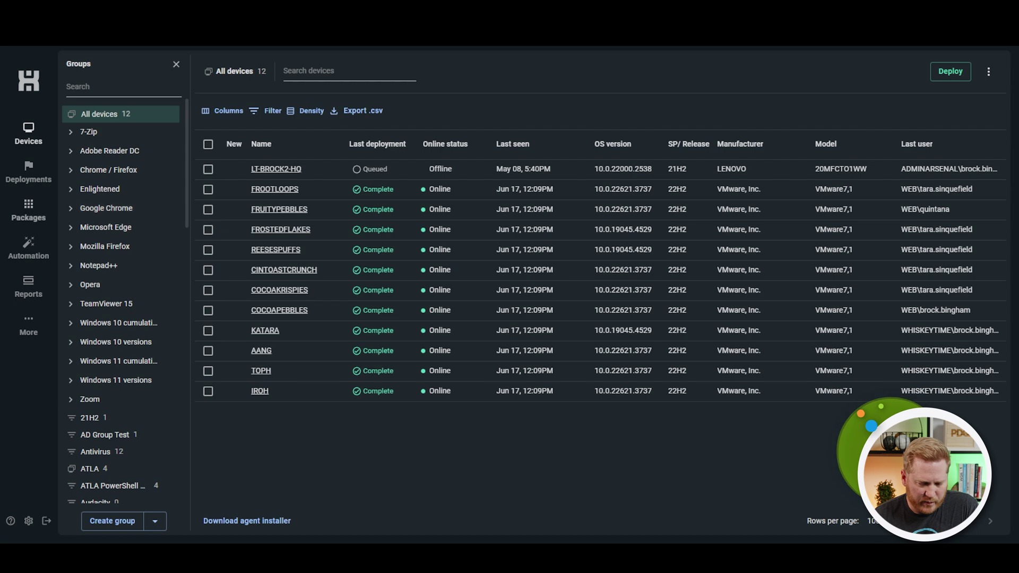
Go to the Packages page from the left navigation bar
click(29, 210)
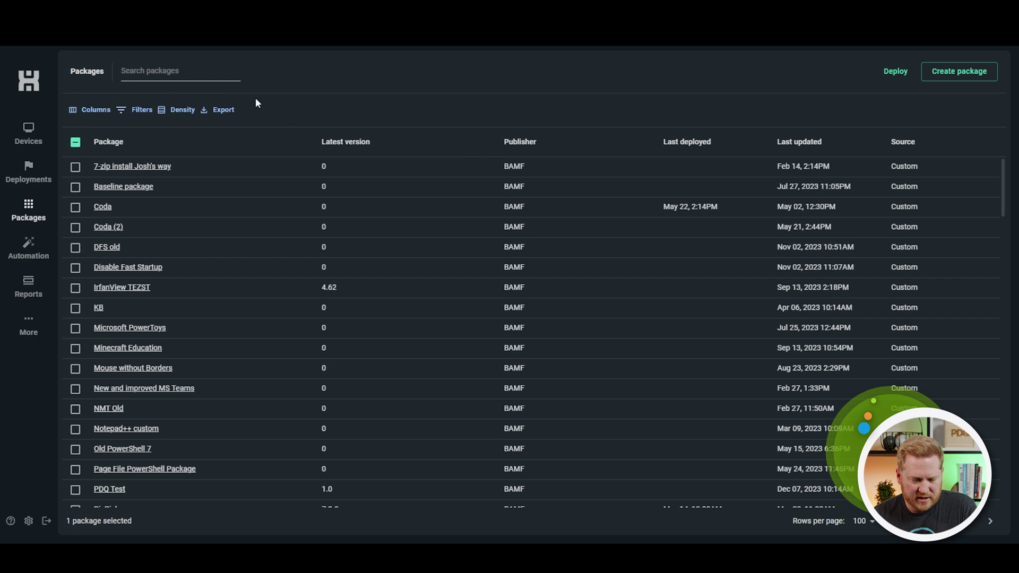
click(196, 77)
text(chrome)
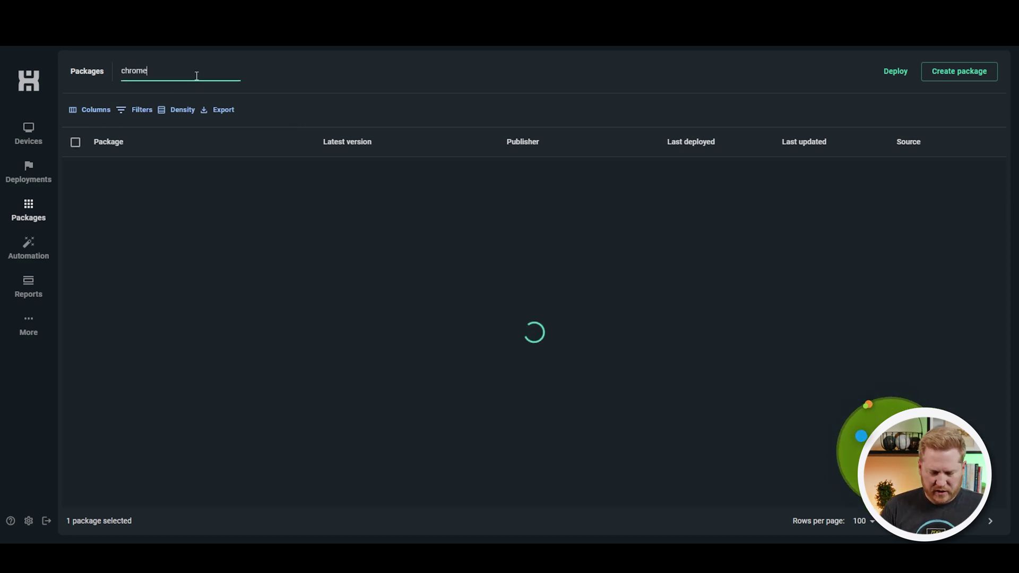
key(BackSpace)
key(BackSpace)
key(BackSpace)
key(BackSpace)
key(BackSpace)
key(BackSpace)
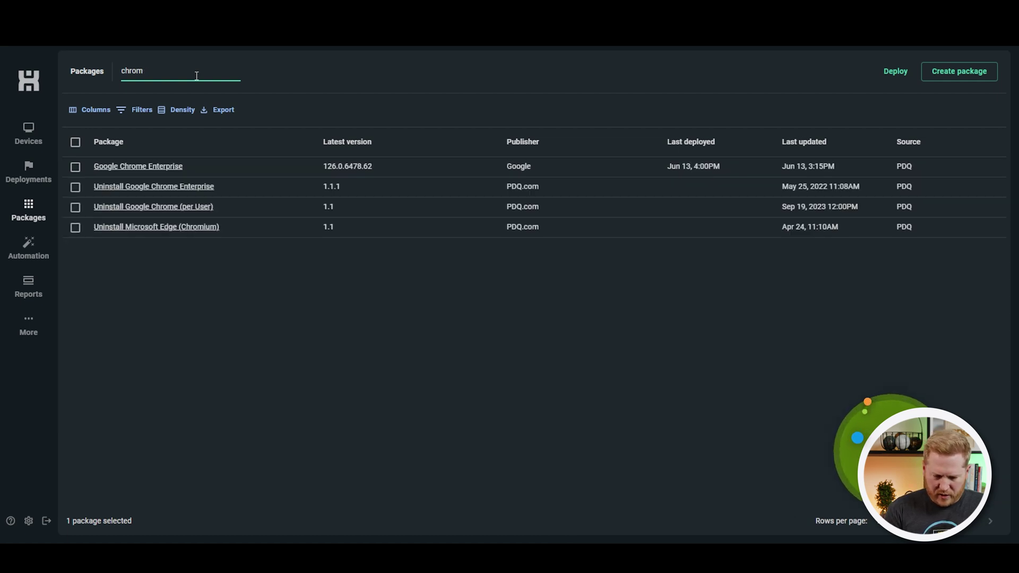
text(pdq)
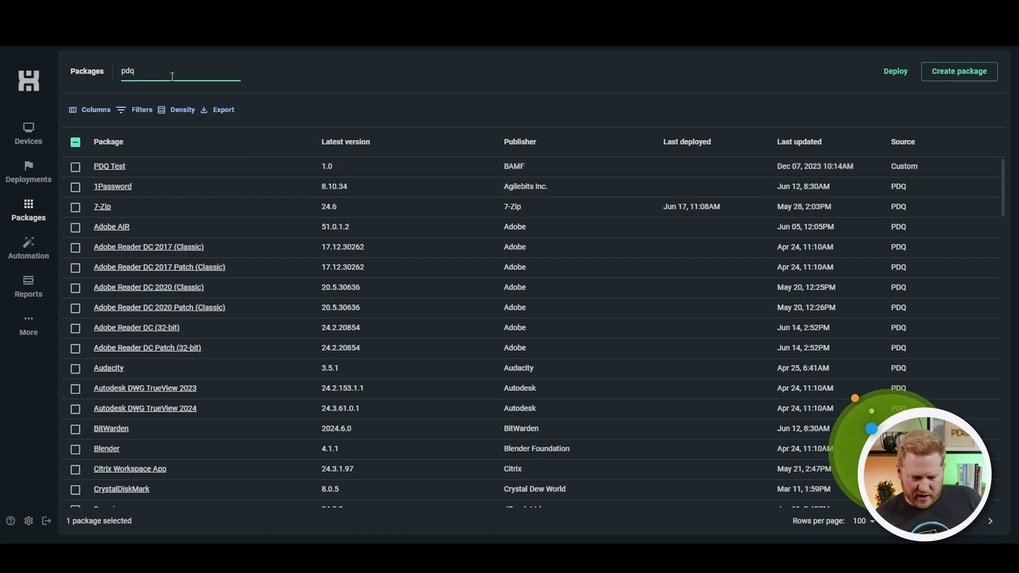
drag(172, 77, 102, 73)
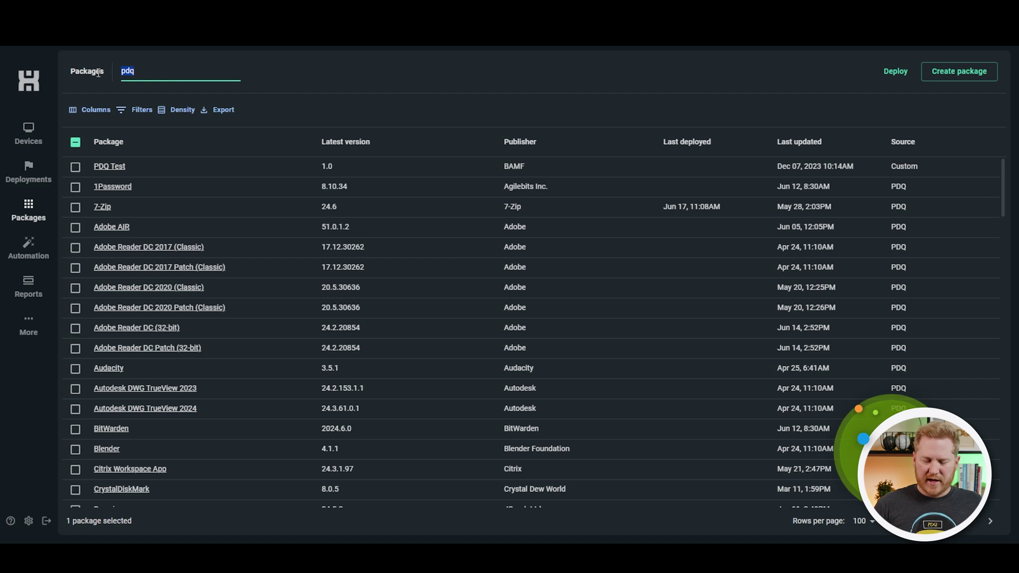
key(BackSpace)
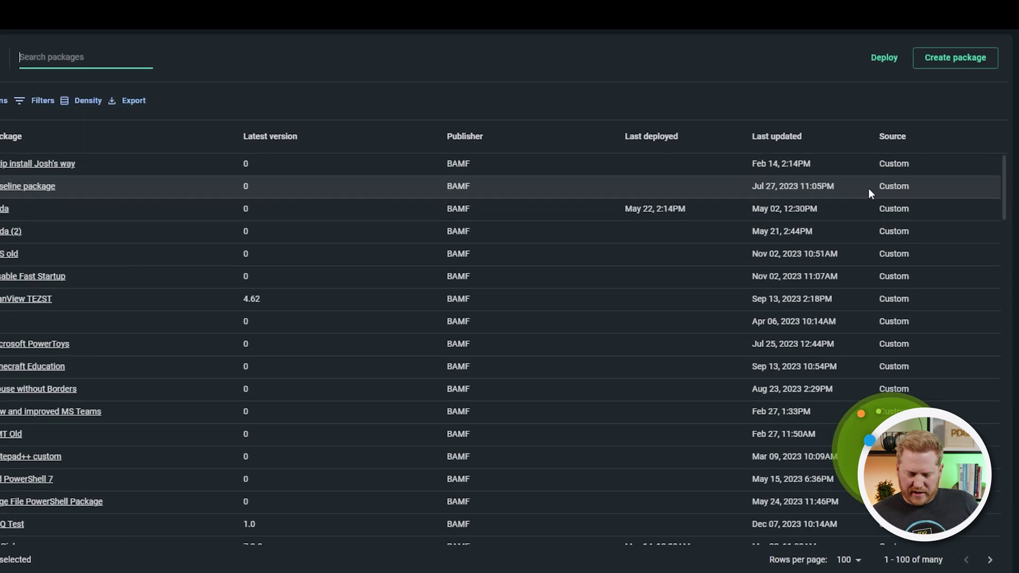
click(968, 63)
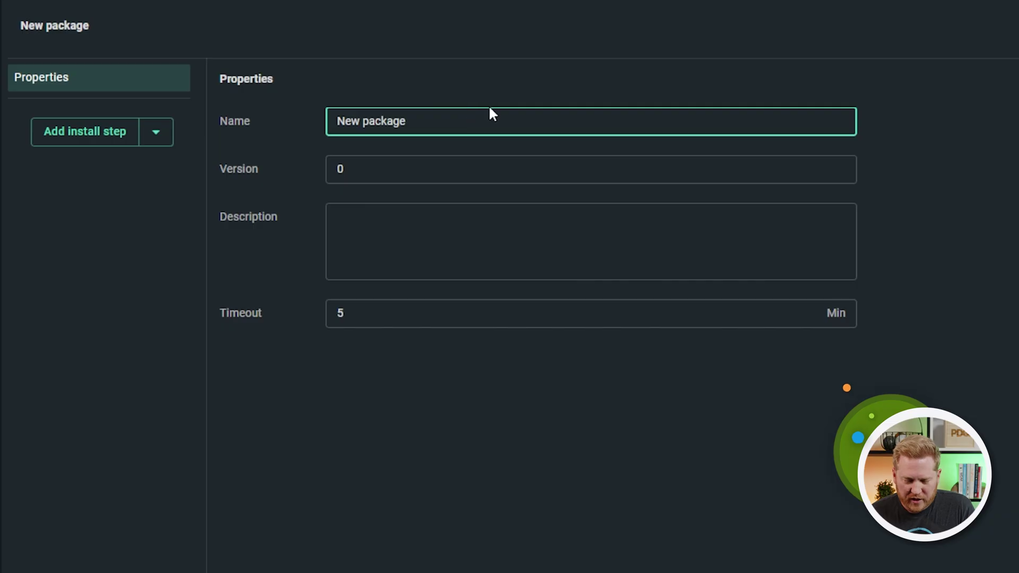
Name the package 'Getting started package', version 1, description 'I love documentation', and add an install step
drag(488, 111, 91, 111)
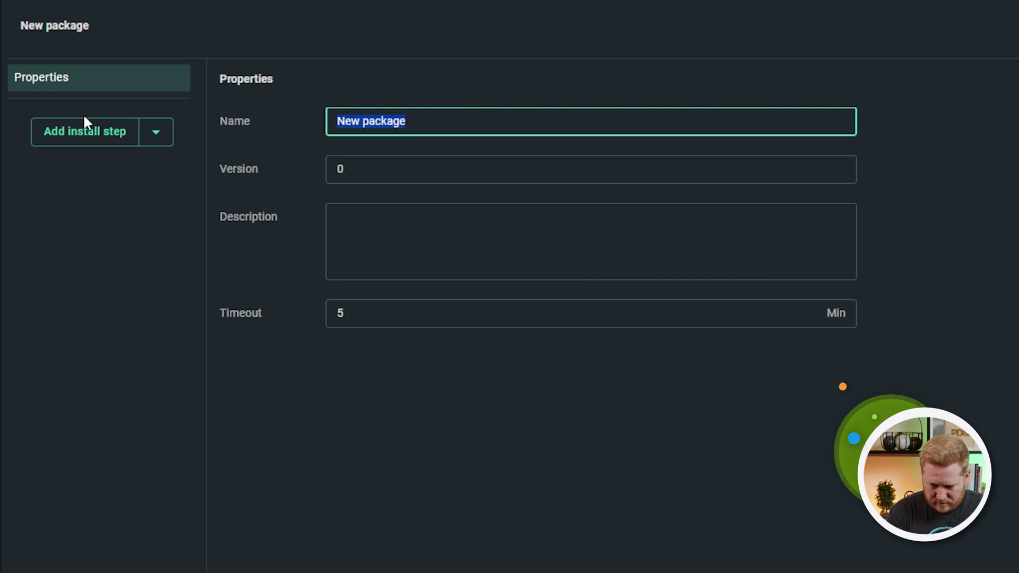
text(Getting starte)
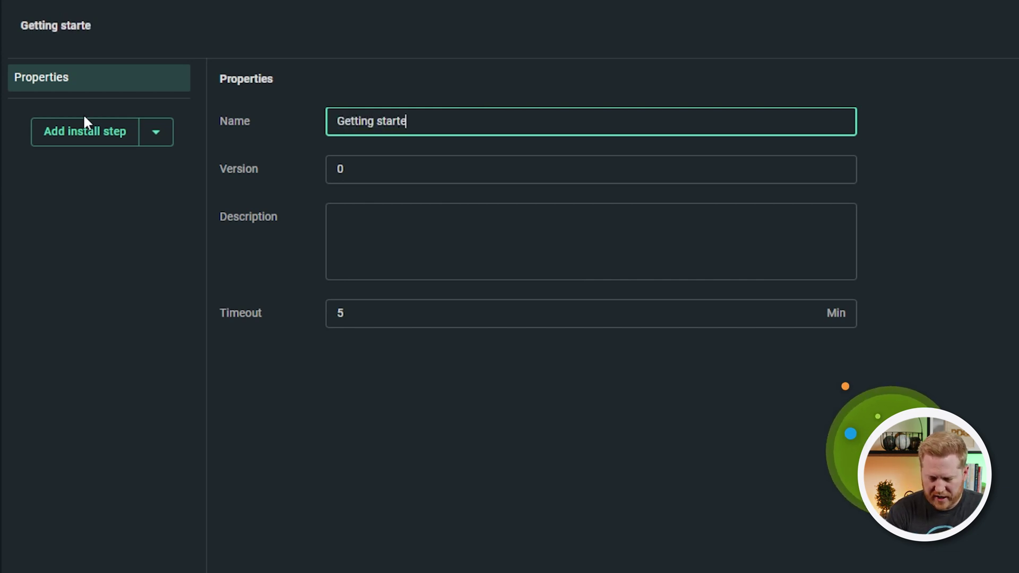
text(d package)
click(419, 175)
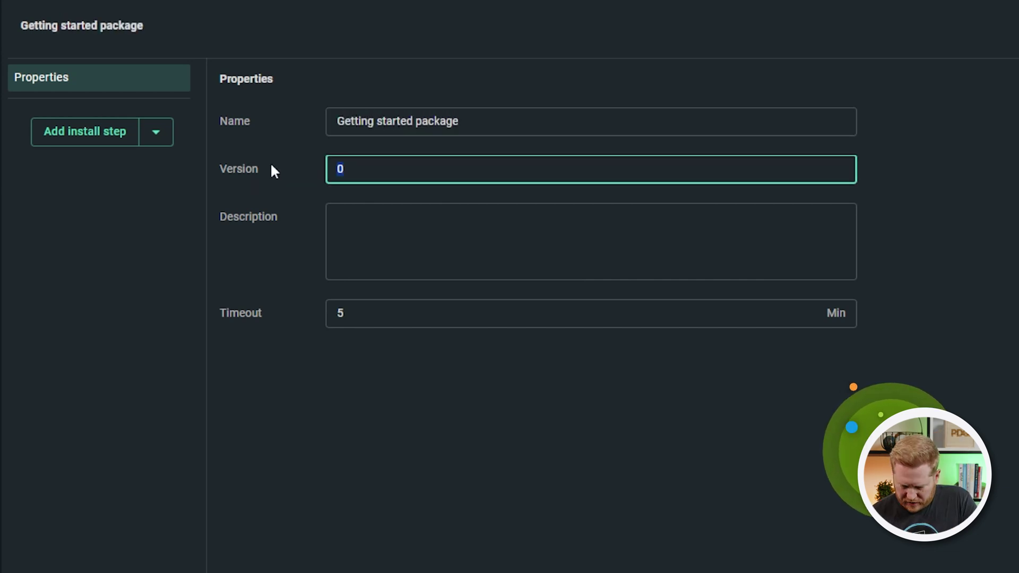
text(1)
click(462, 235)
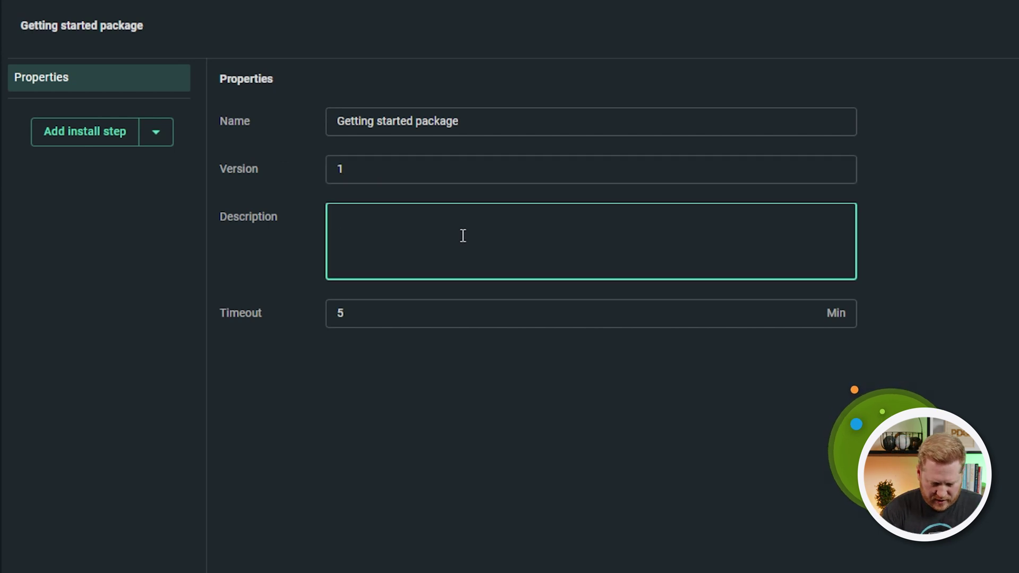
text(I love docu)
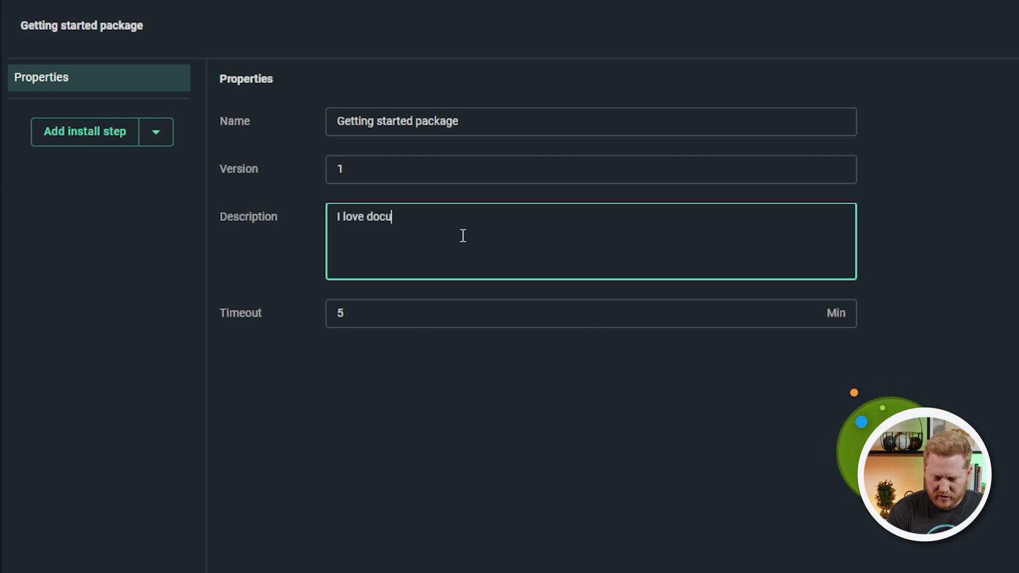
text(mentation)
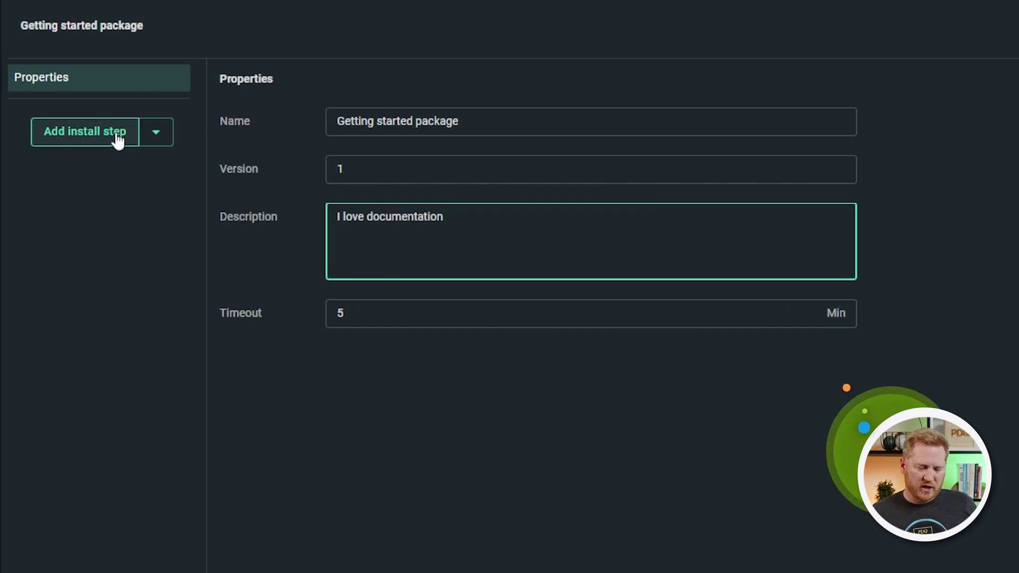
click(85, 141)
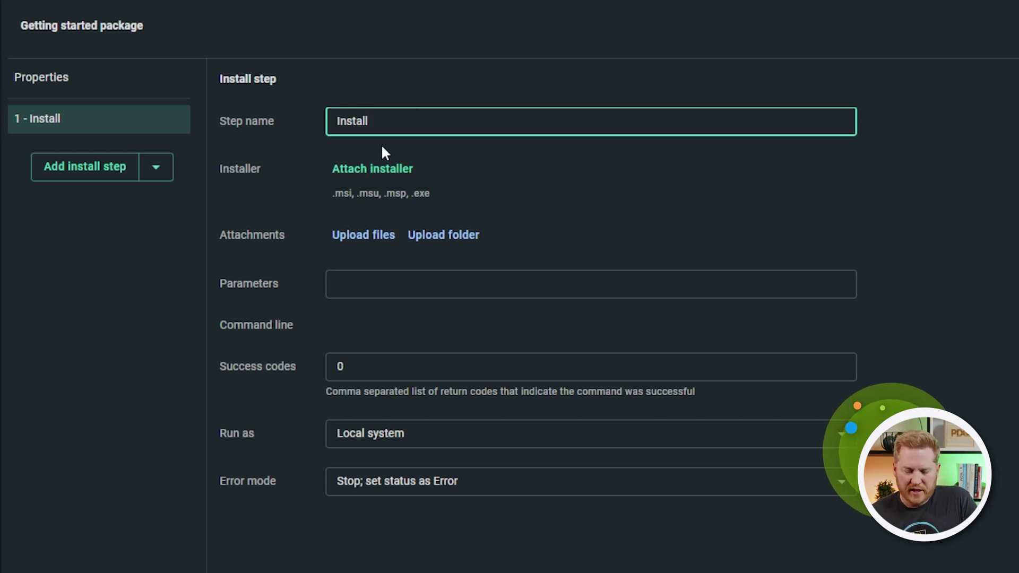
Review the Install step's name, installer parameters and Run as account options
click(377, 170)
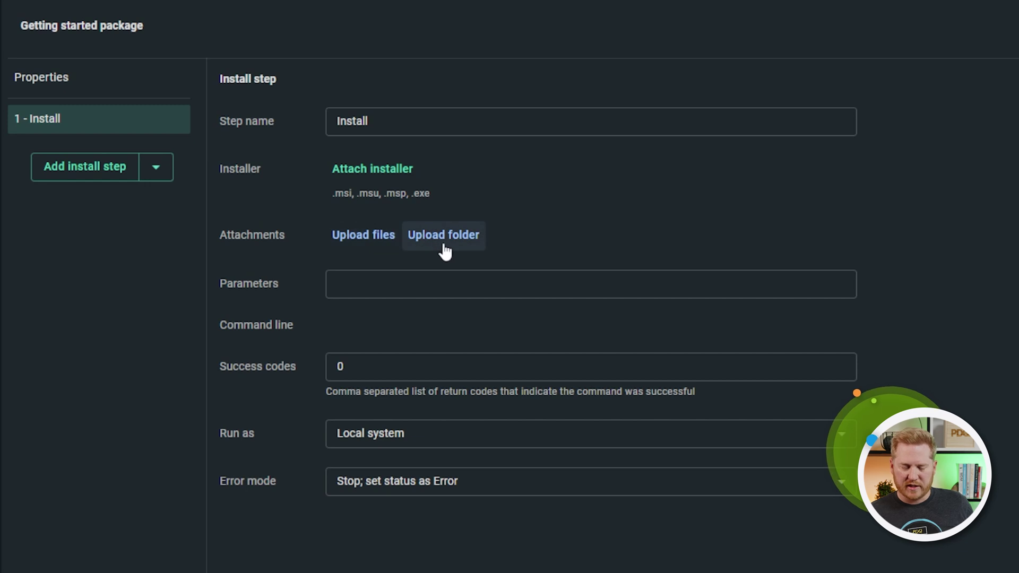
click(388, 281)
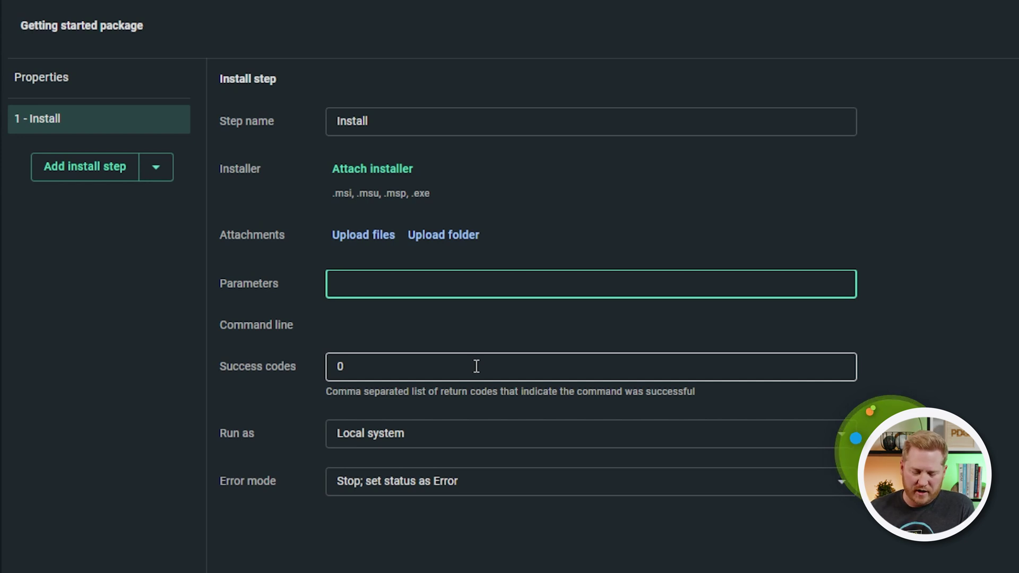
click(457, 442)
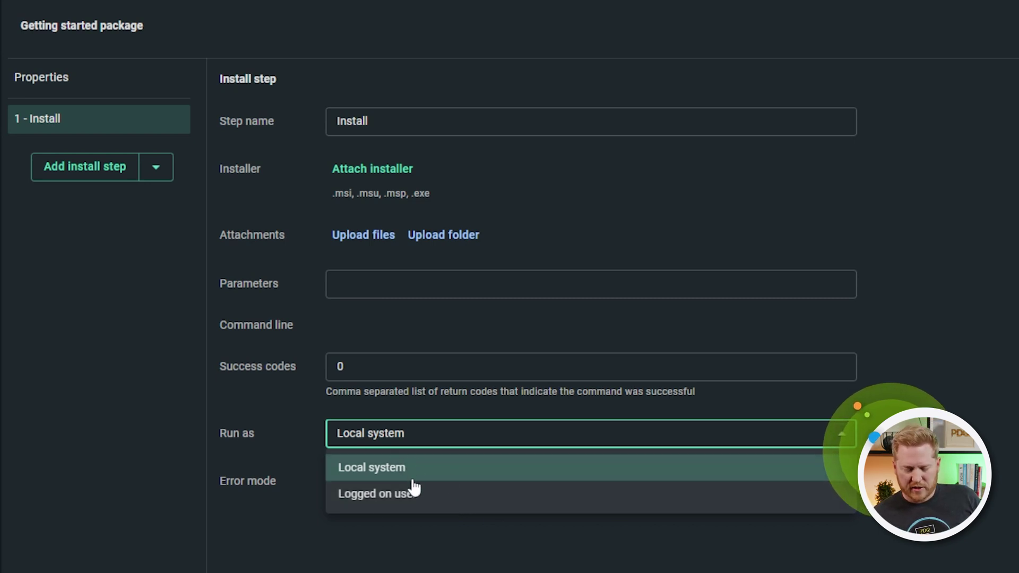
key(Escape)
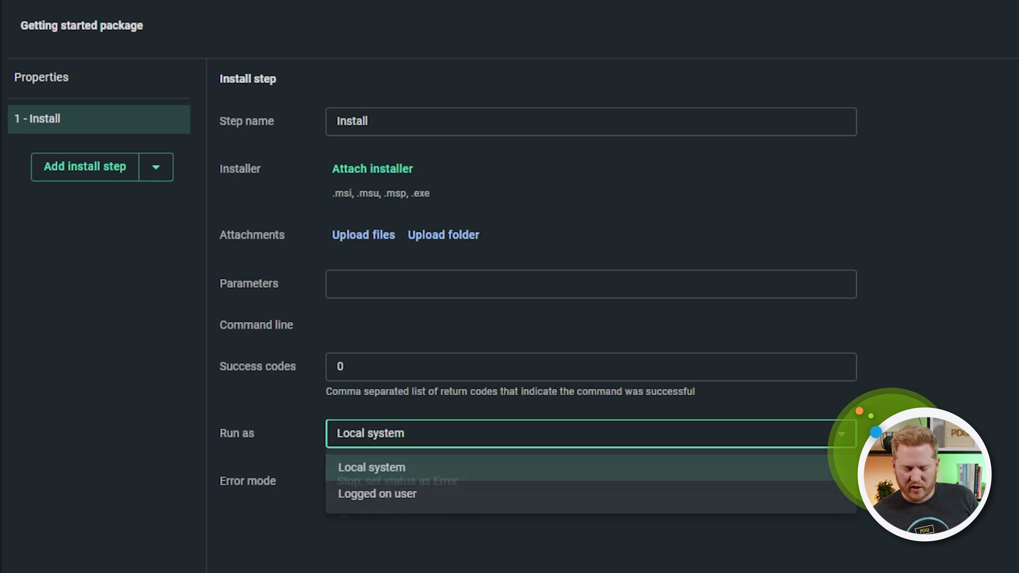
click(501, 484)
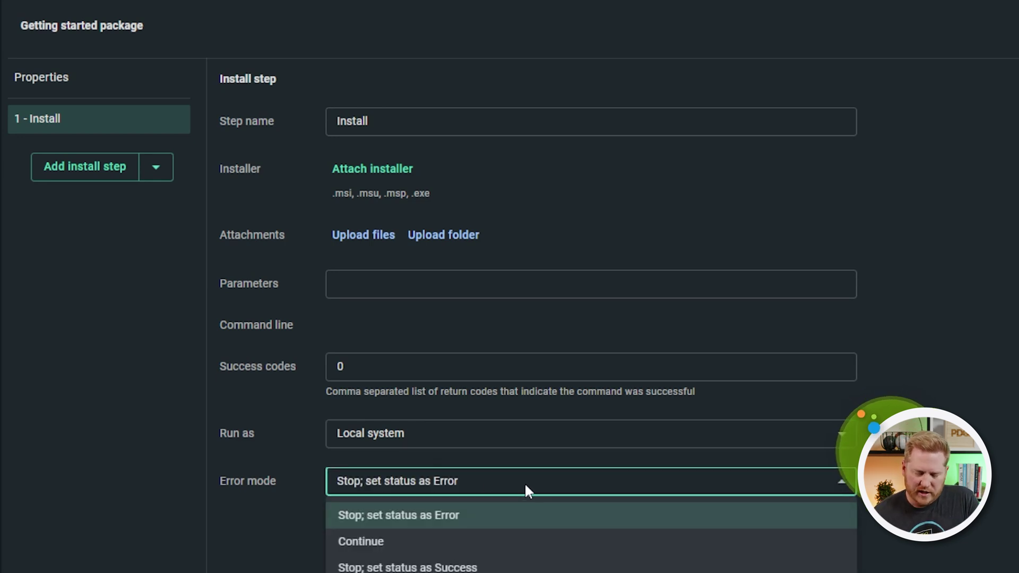
click(524, 482)
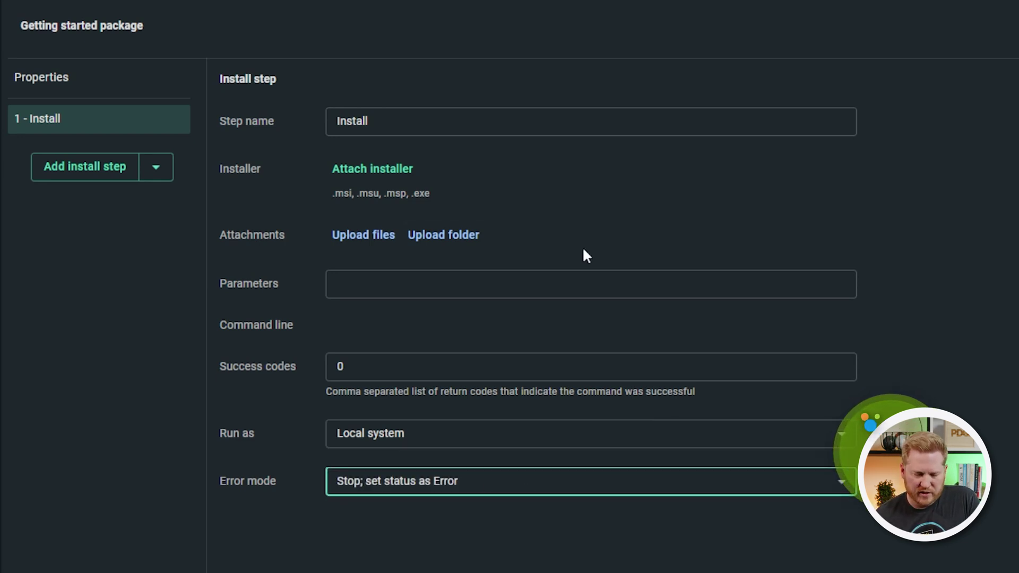
click(164, 172)
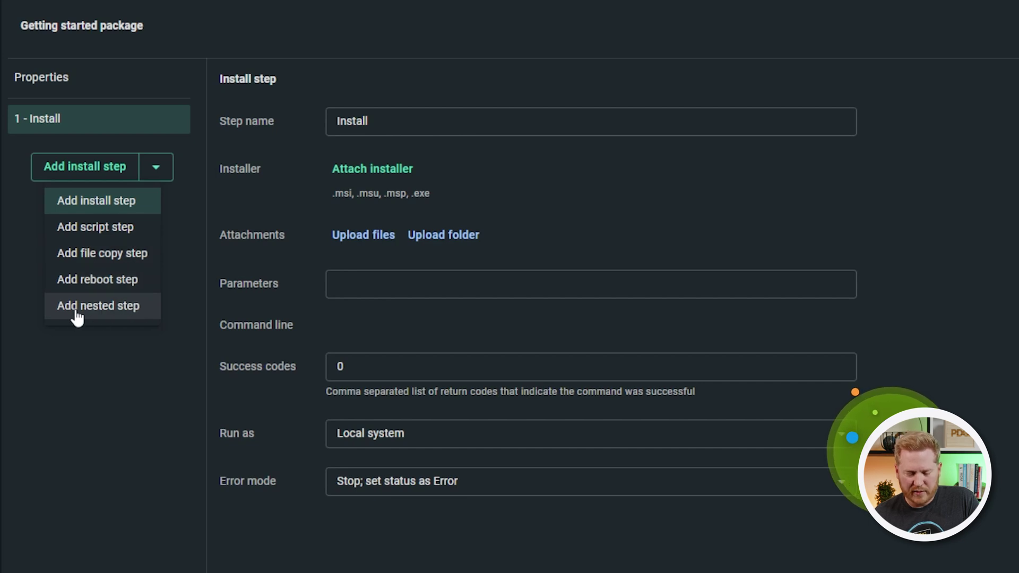
Add a script step and make it a PowerShell script running Get-Process instead of DIR
click(115, 229)
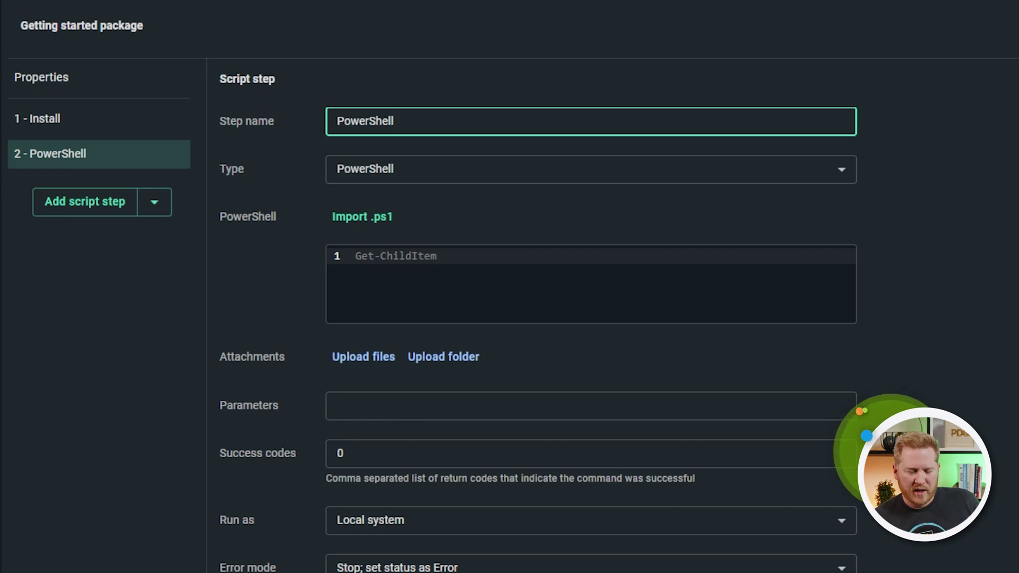
click(440, 175)
click(359, 230)
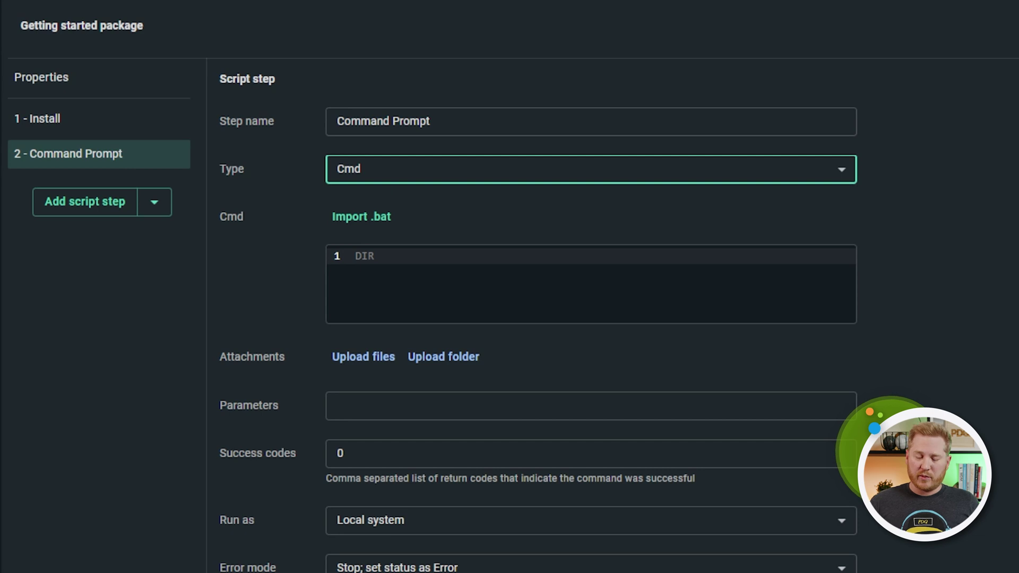
click(468, 265)
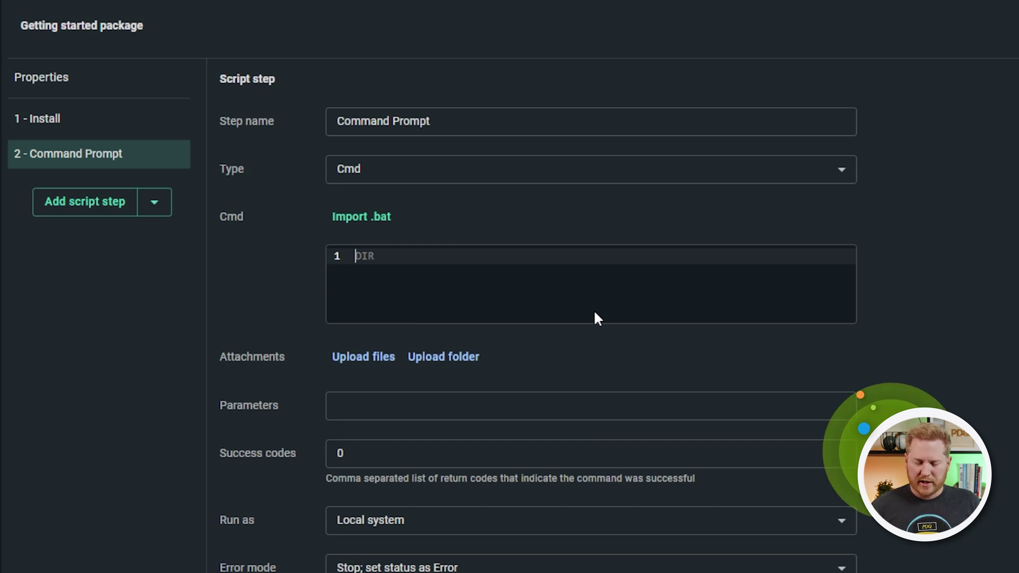
text(DIR)
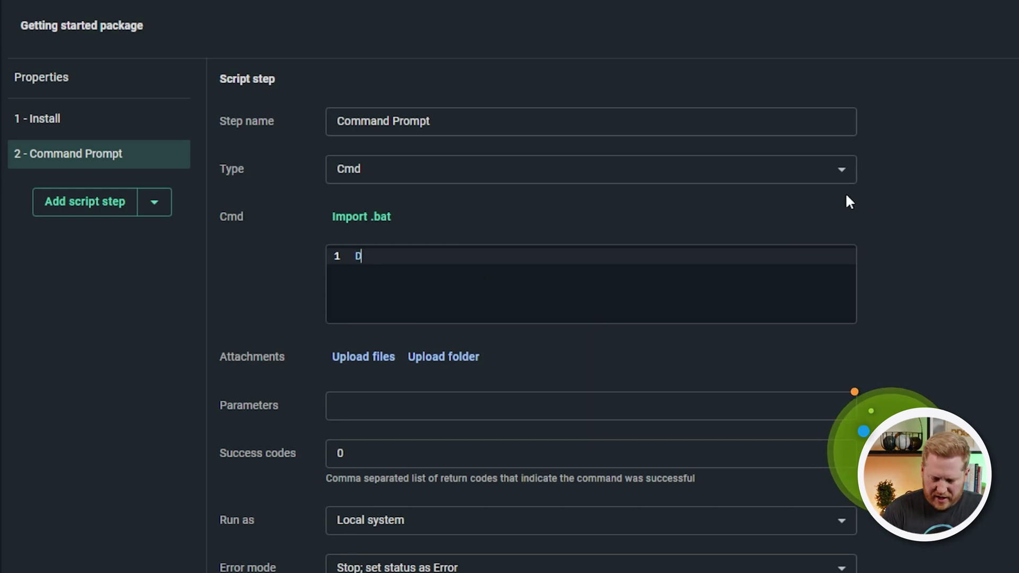
click(792, 170)
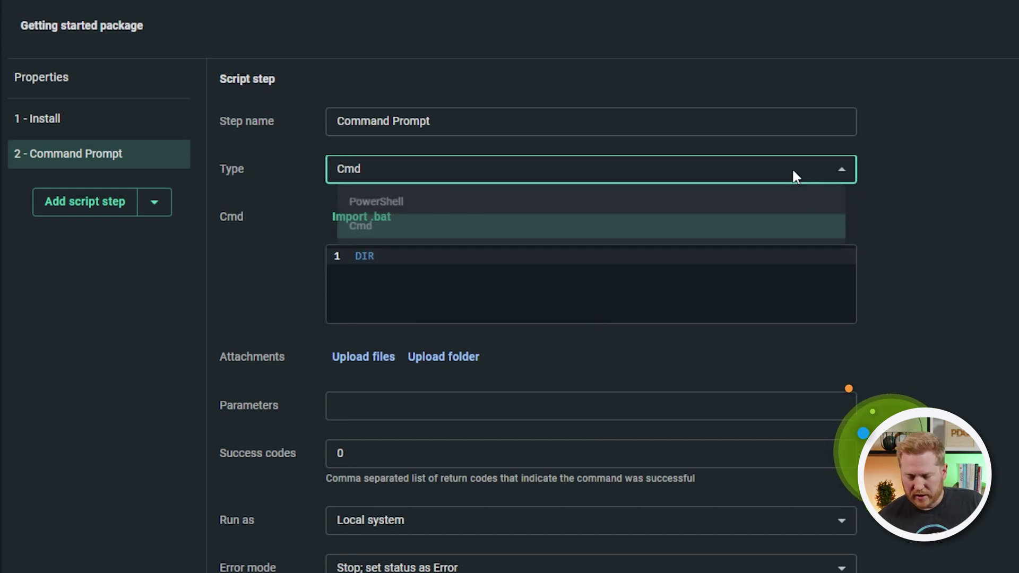
click(466, 200)
click(400, 260)
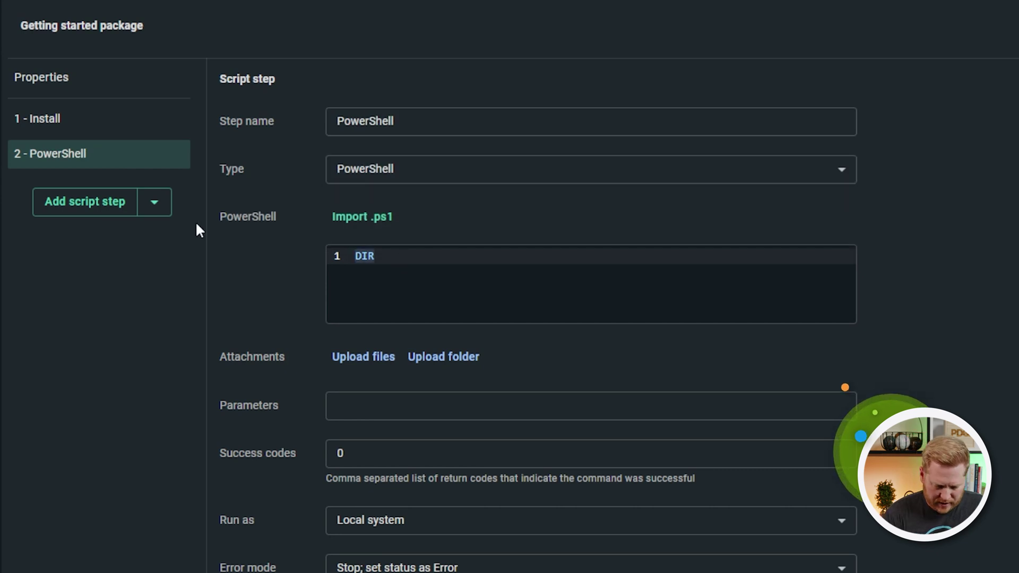
text(Get-Process)
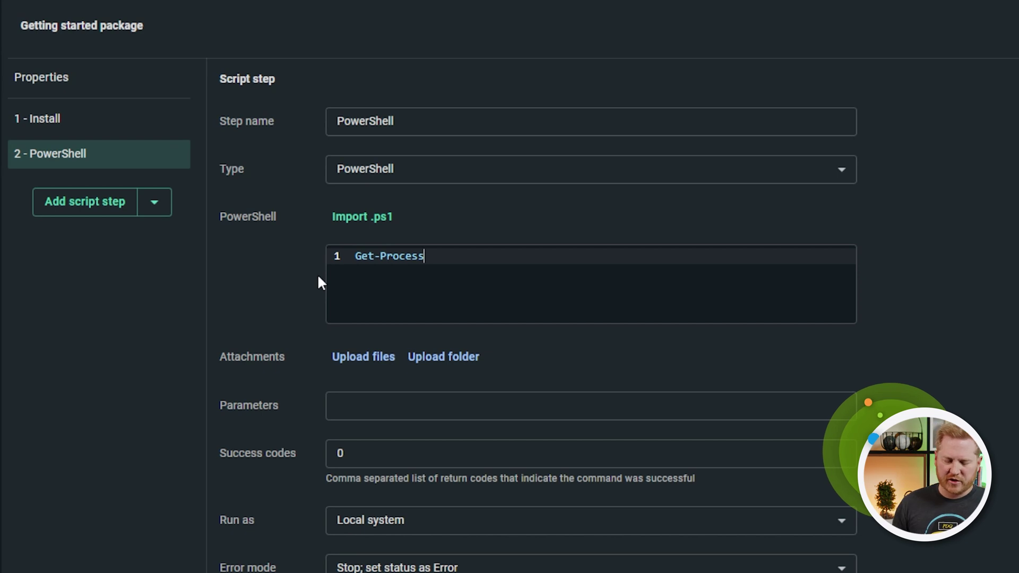
Add a File copy step as the third step and begin filling its Target folder
click(155, 210)
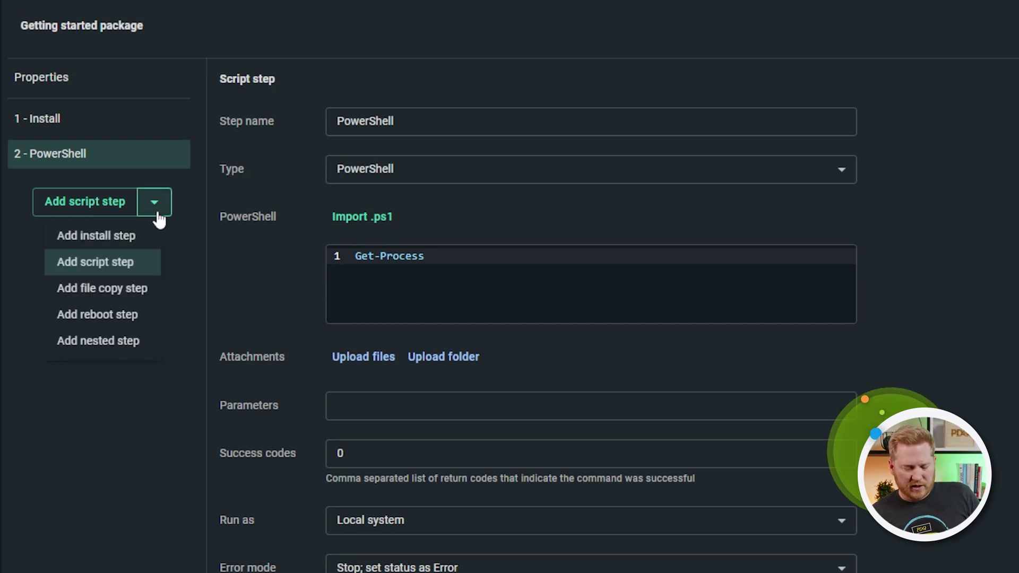
click(131, 289)
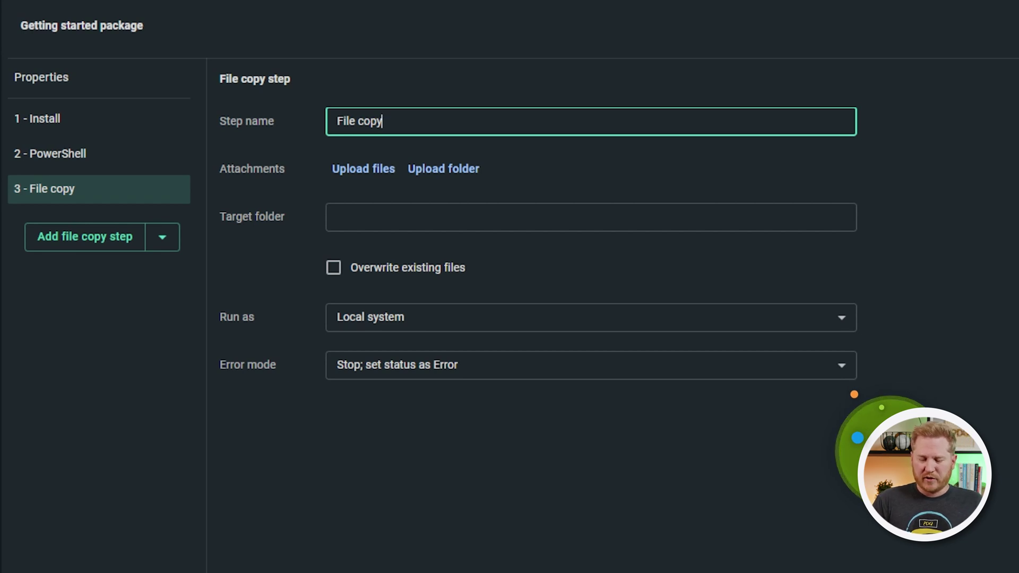
click(423, 212)
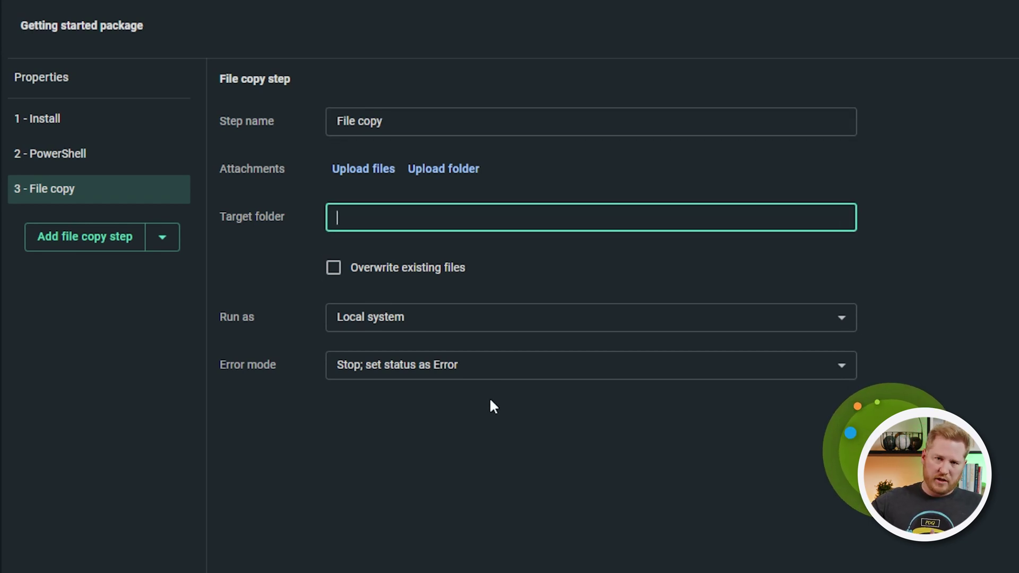
click(163, 237)
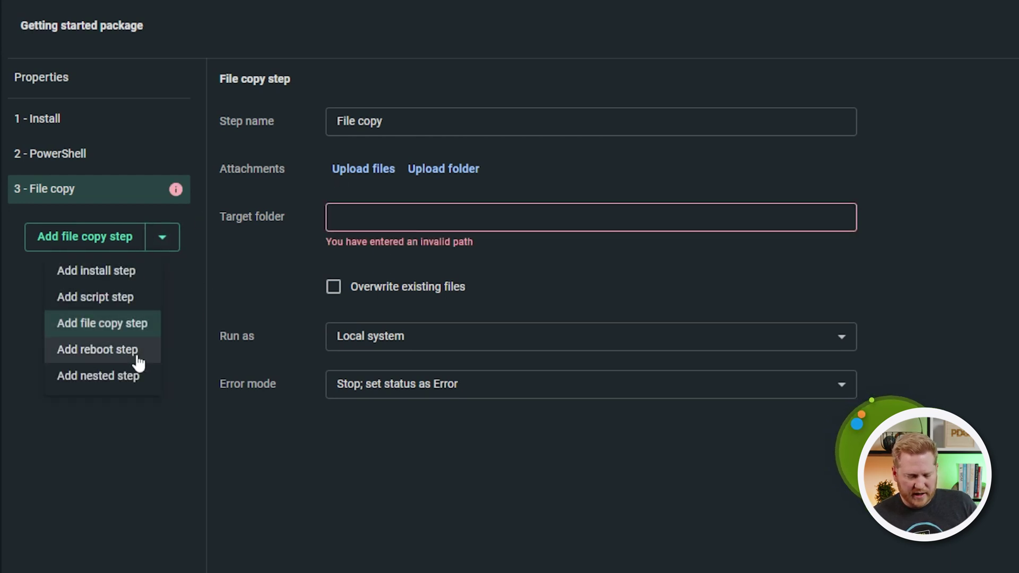
Add a Reboot step with a 5-second delay and message 'I'm shutting down your PC', plus a nested package step
click(110, 352)
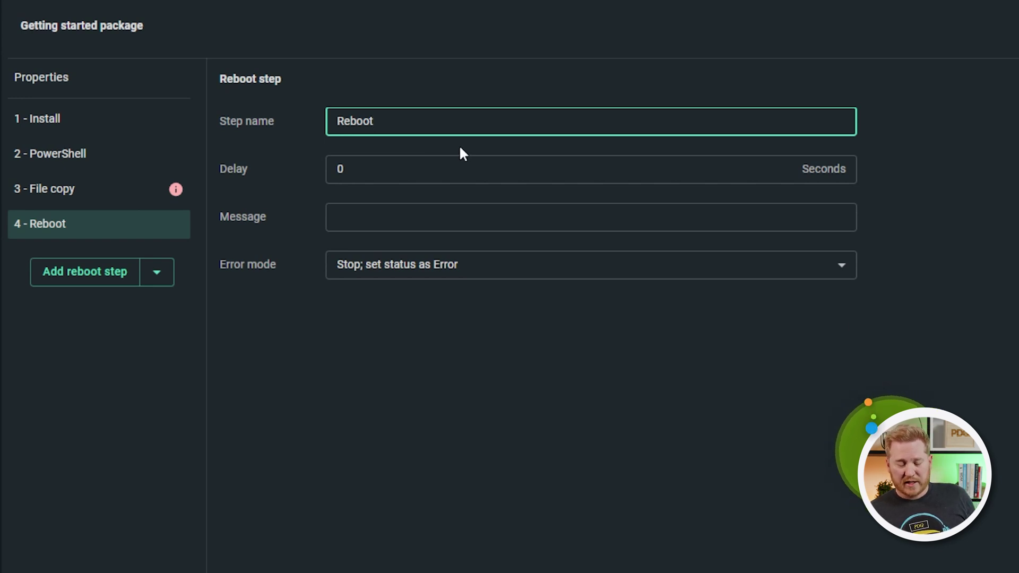
click(370, 170)
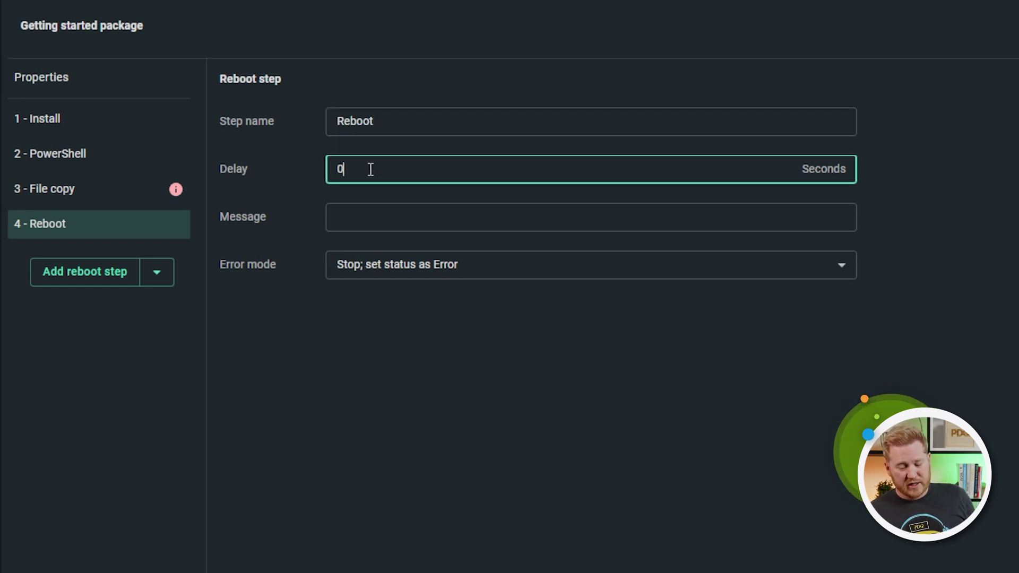
key(BackSpace)
text(30)
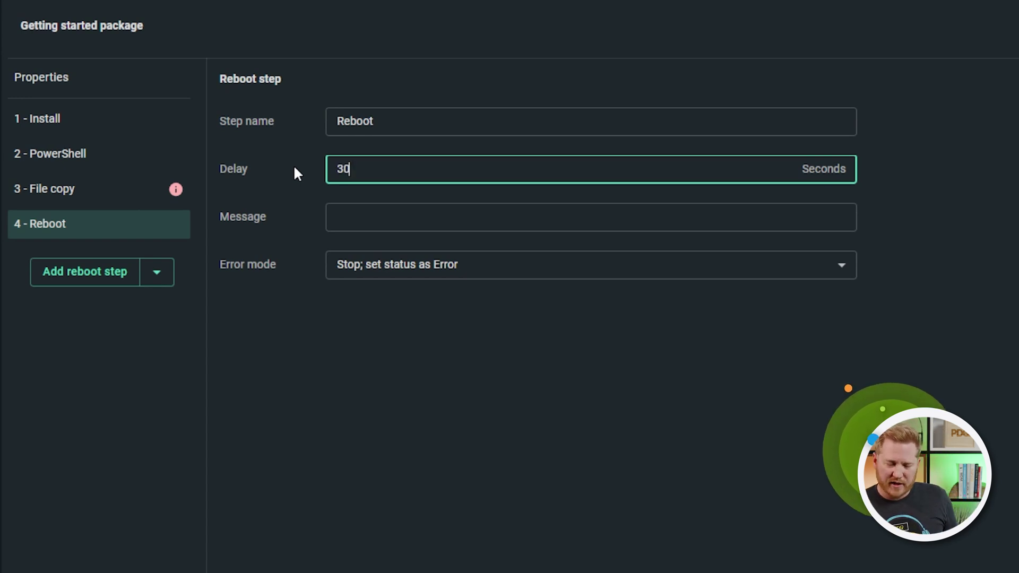
key(ctrl+a)
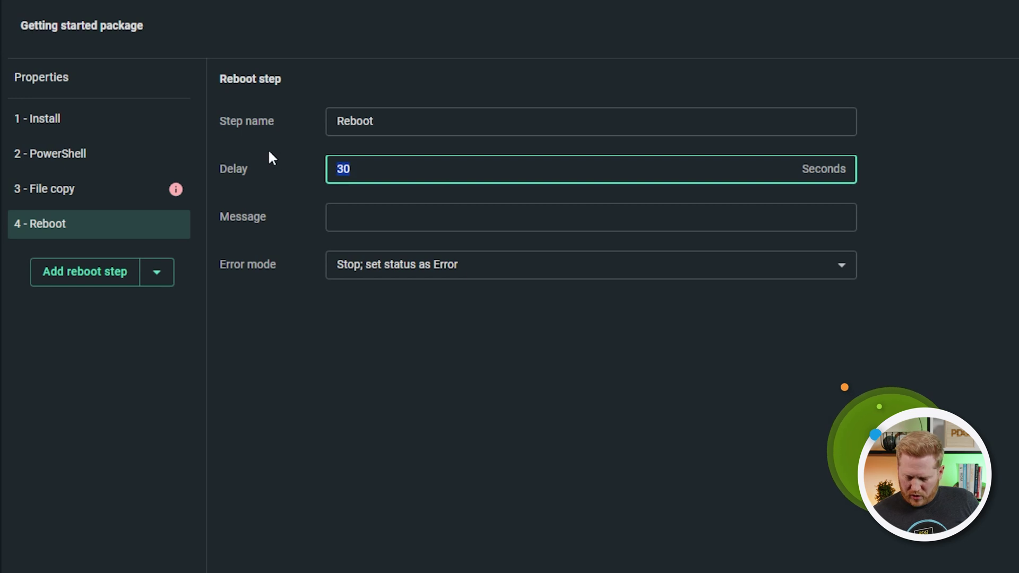
text(5)
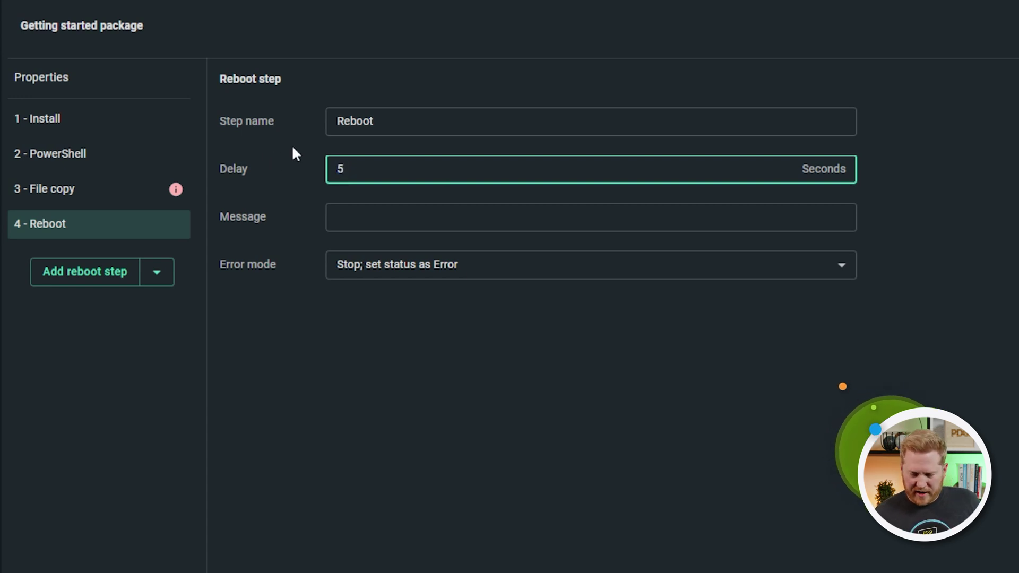
click(391, 217)
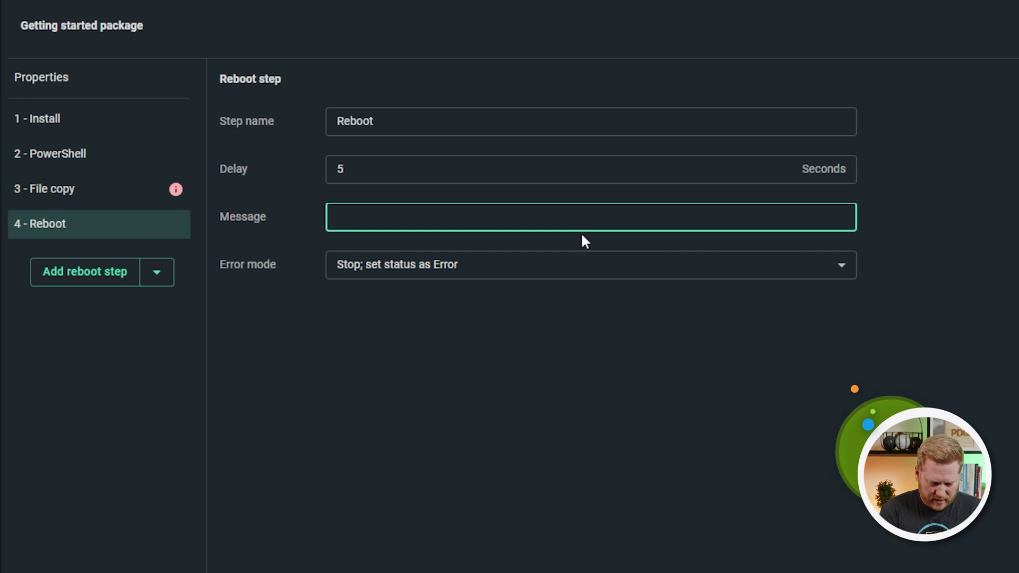
text(I'm shut)
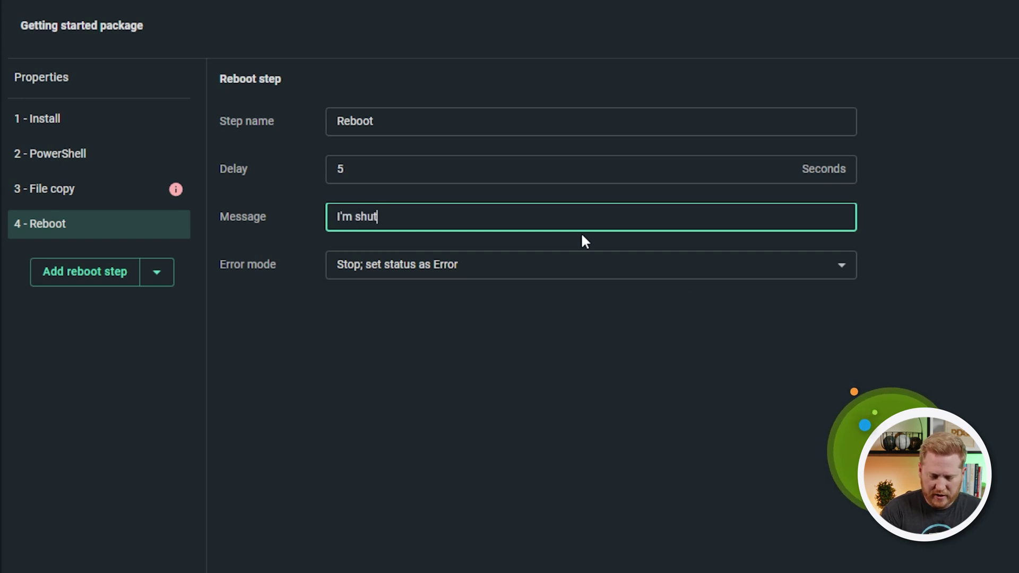
text(ting down your )
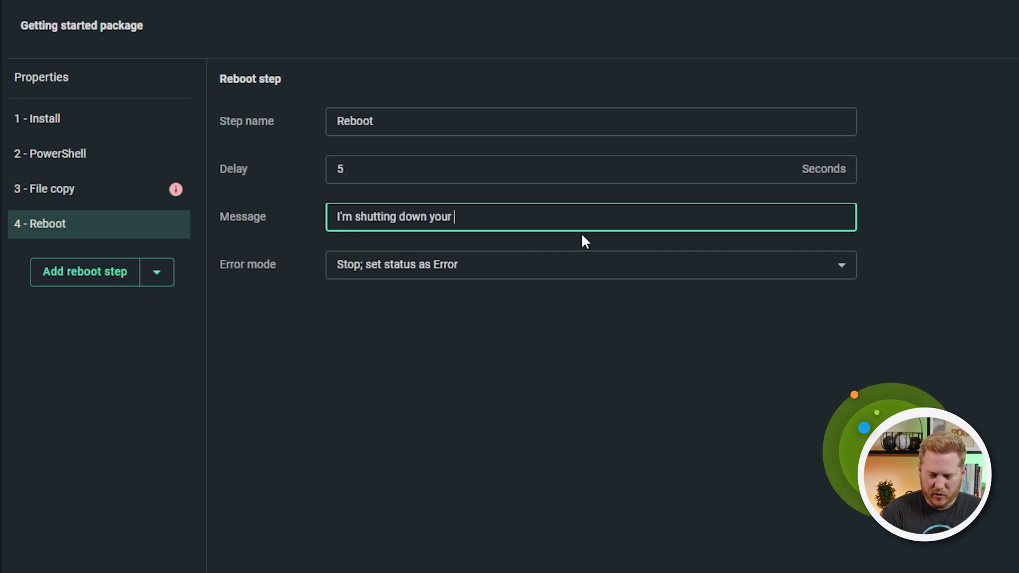
text(PC)
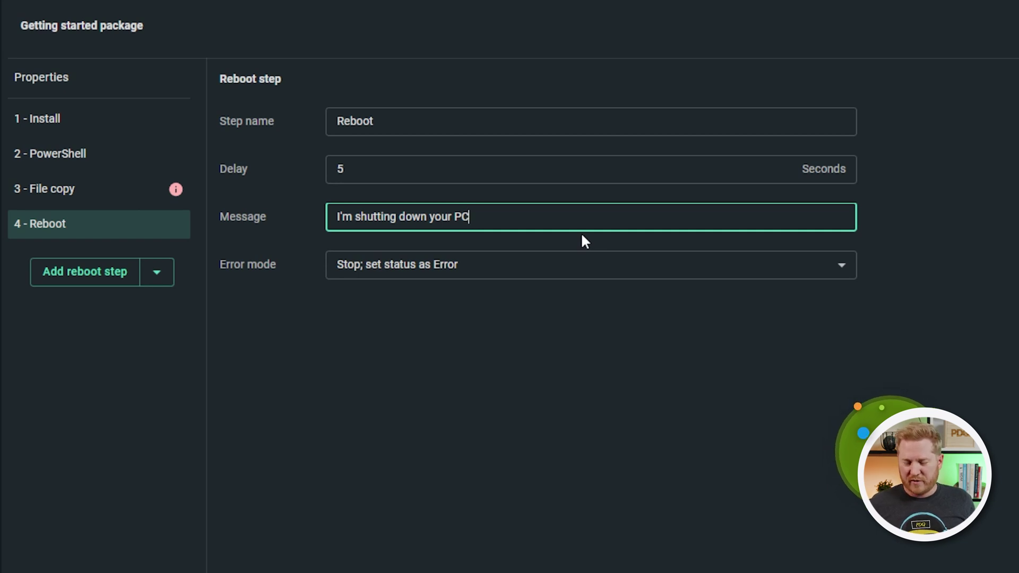
click(170, 285)
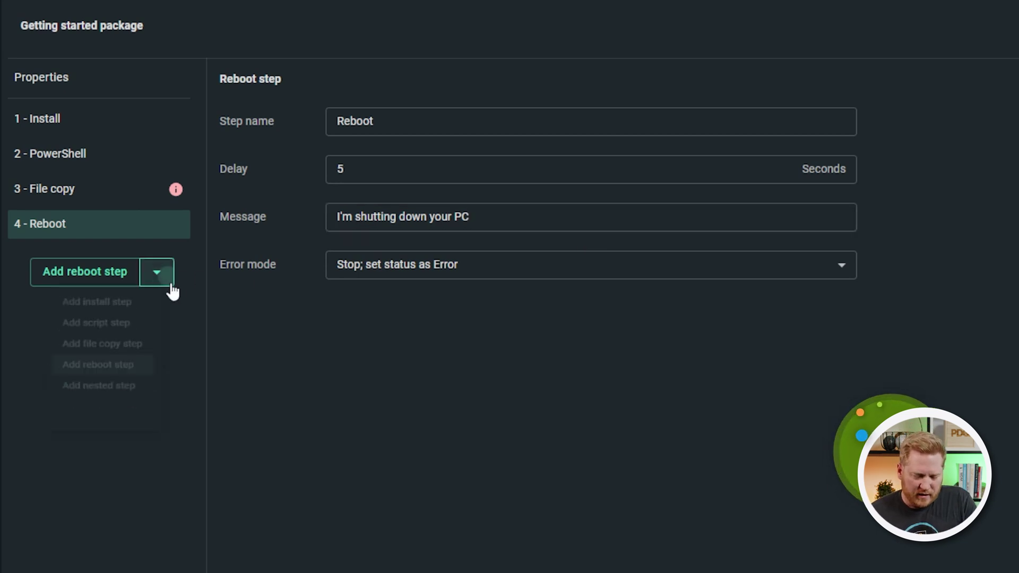
click(116, 417)
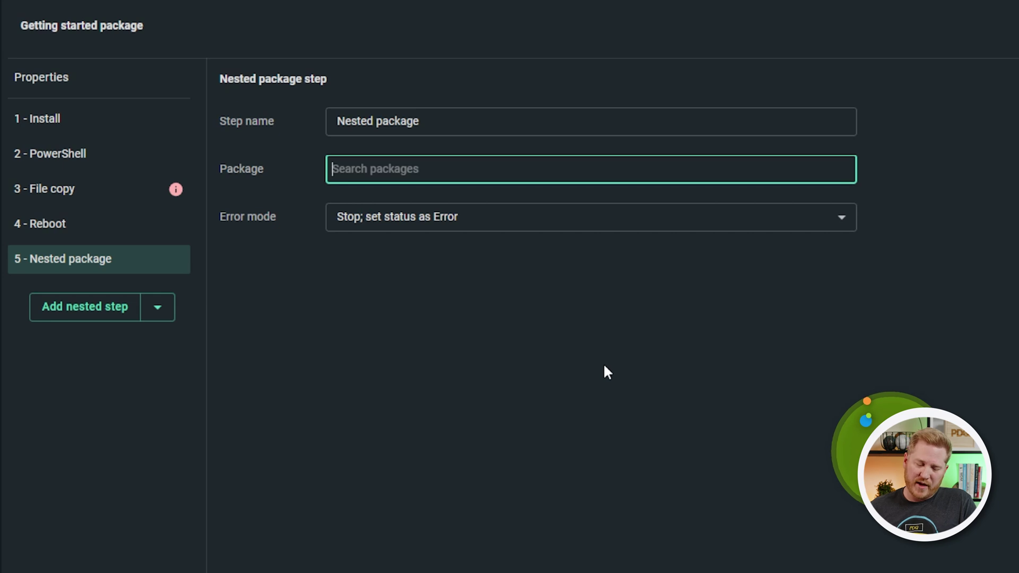
Nest Google Chrome Enterprise, Mozilla Firefox and Opera as three nested package steps
click(488, 174)
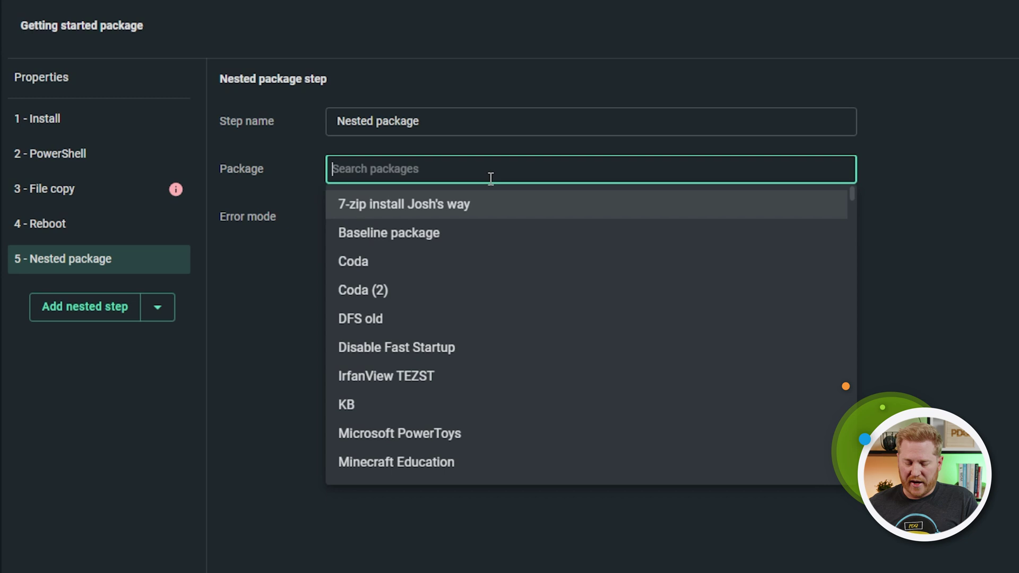
text(chrome)
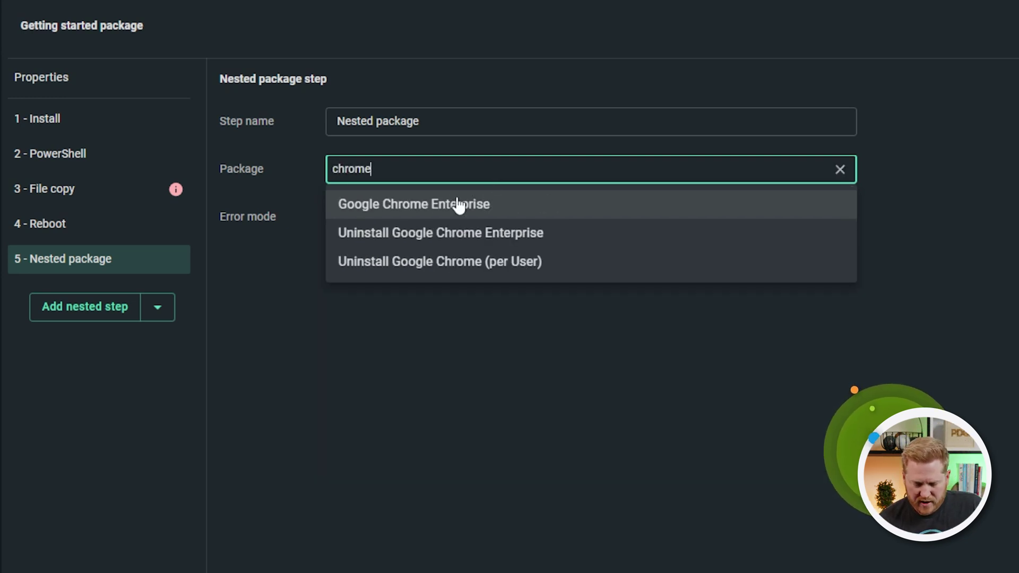
click(462, 207)
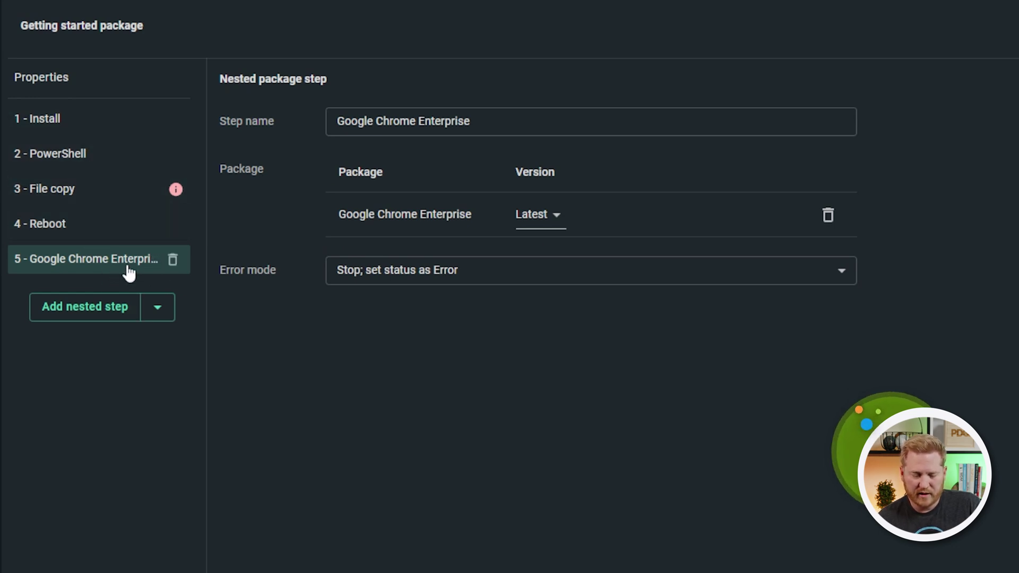
click(116, 310)
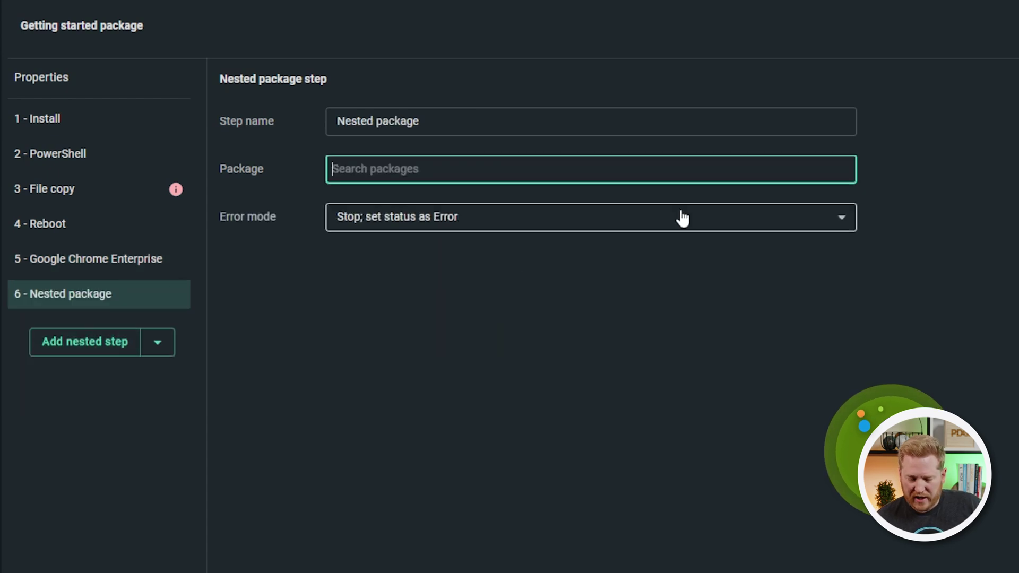
text(firefo)
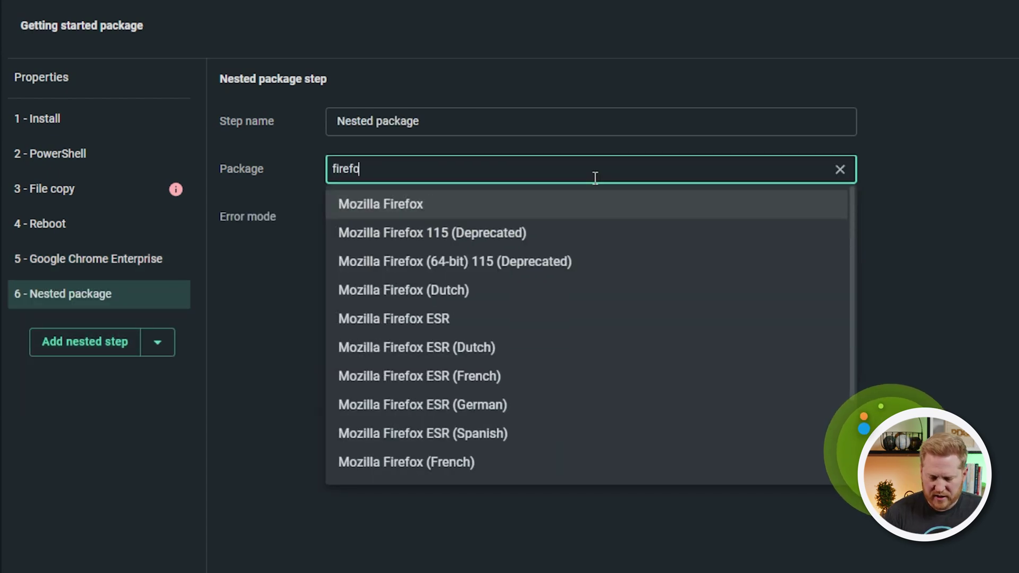
click(432, 207)
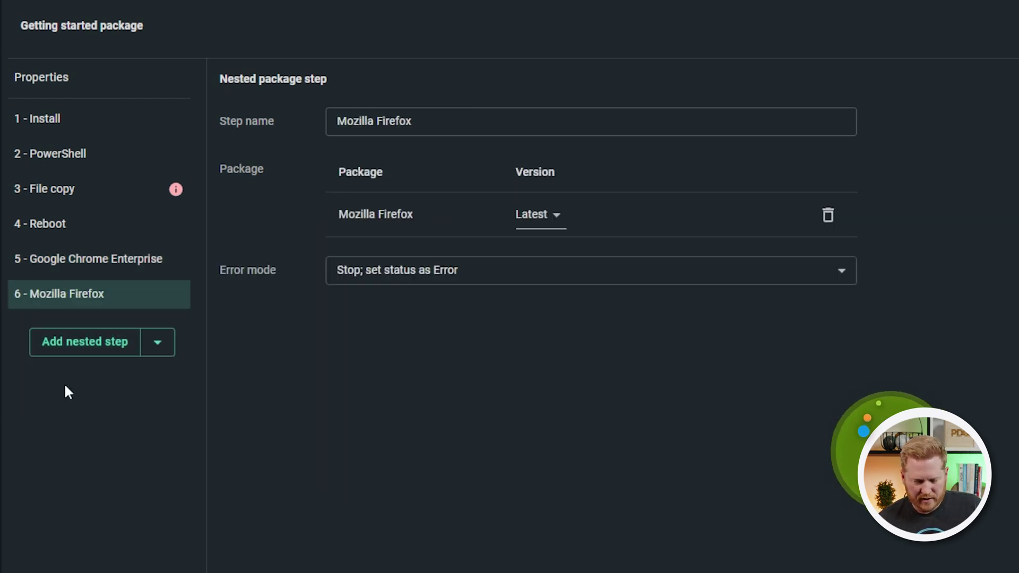
click(91, 344)
text(oper)
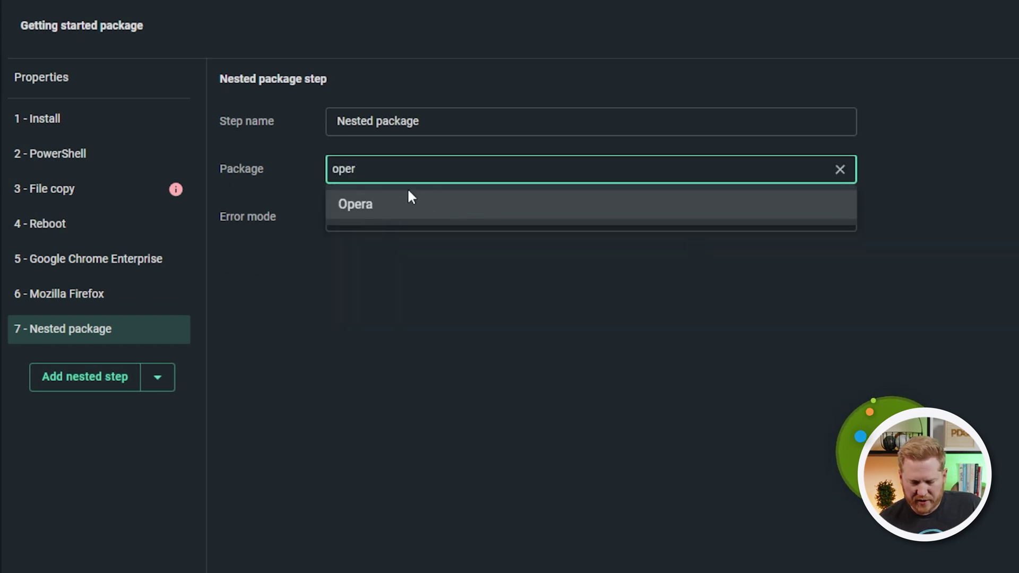
click(409, 205)
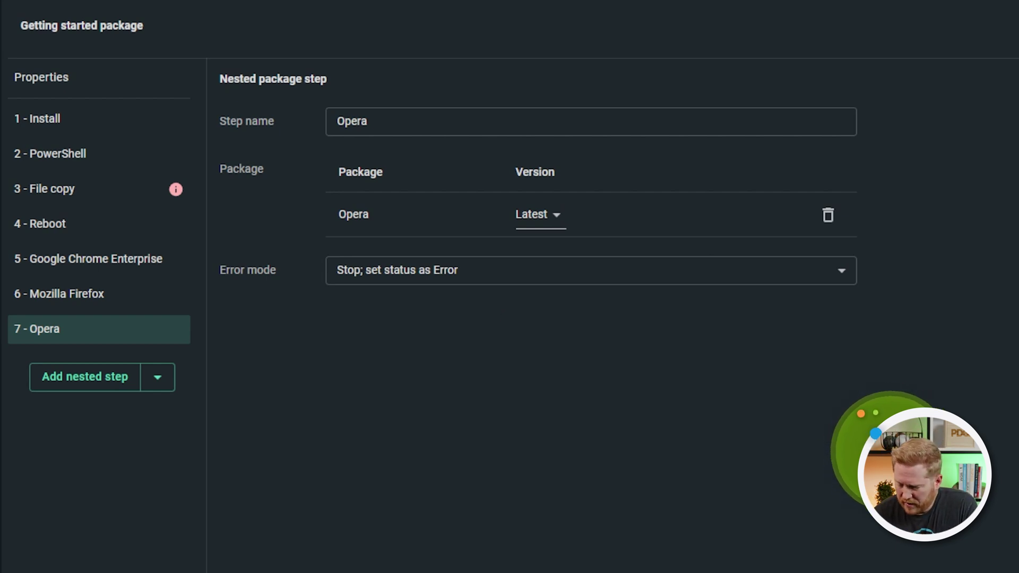
Confirm leaving the editor and open the 7-Zip package from the Packages list
click(741, 59)
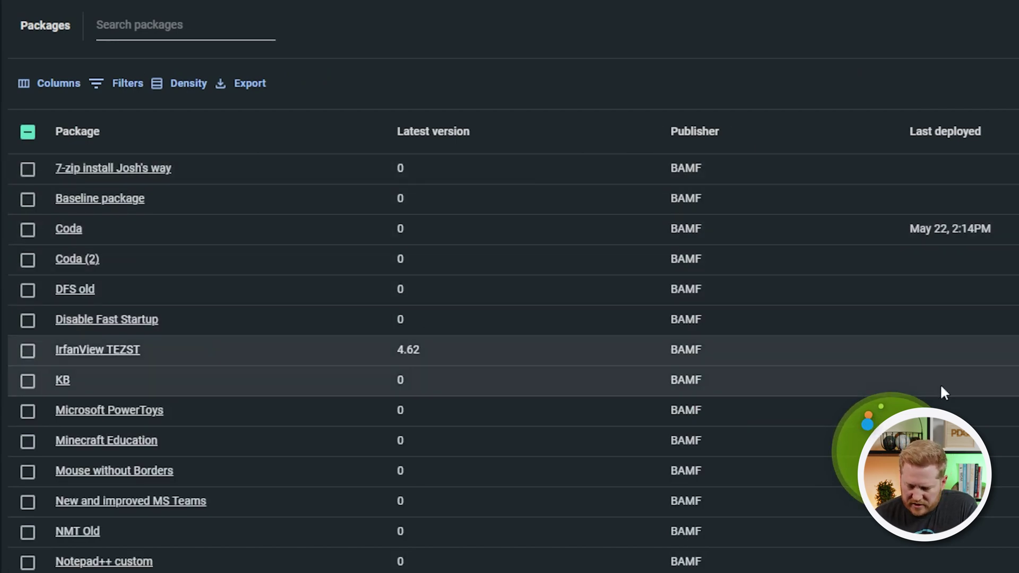
scroll(939, 403, down, 1)
scroll(44, 457, down, 12)
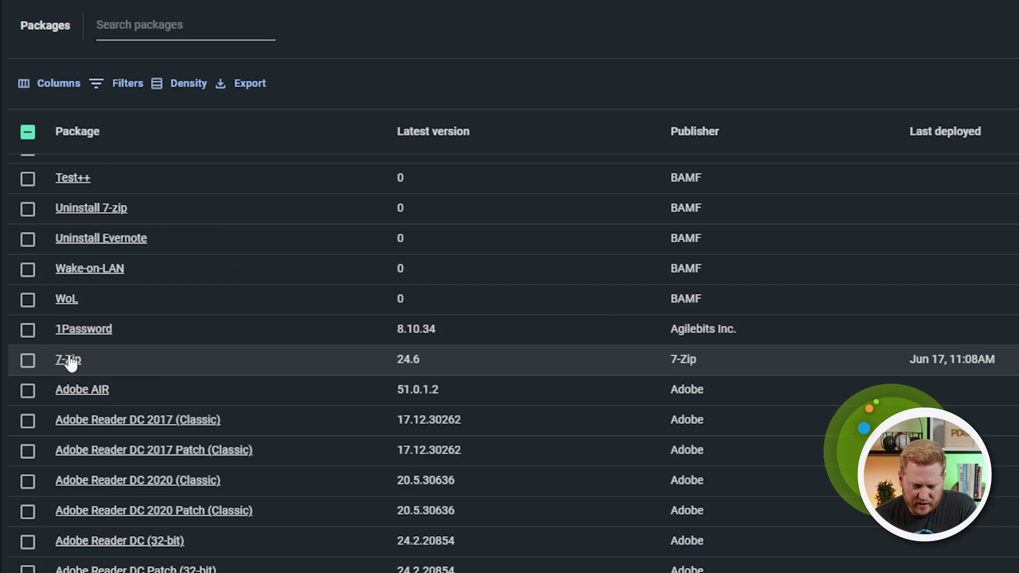
click(69, 358)
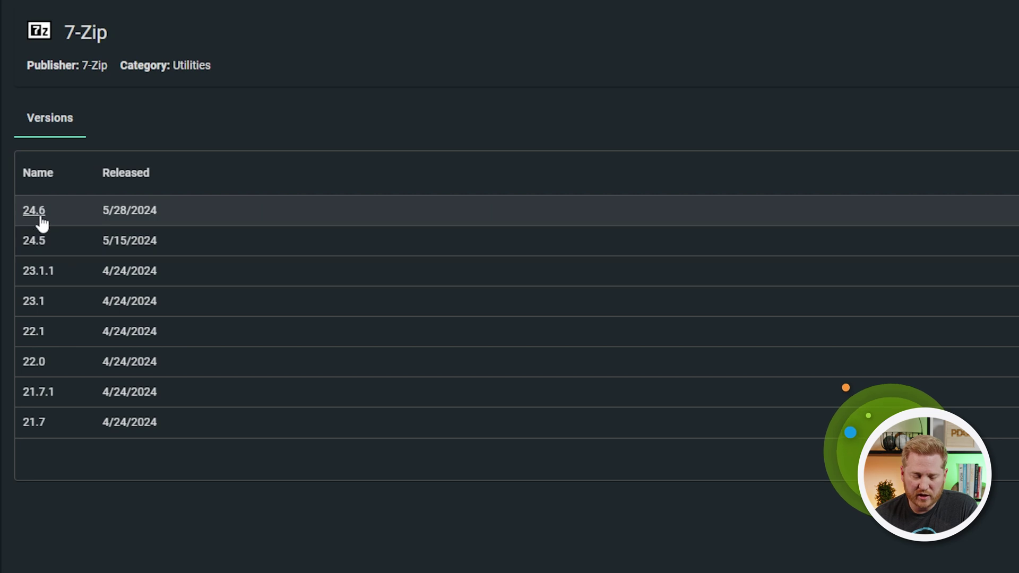
Open 7-Zip version 24.6 and look through its five steps and properties
click(32, 212)
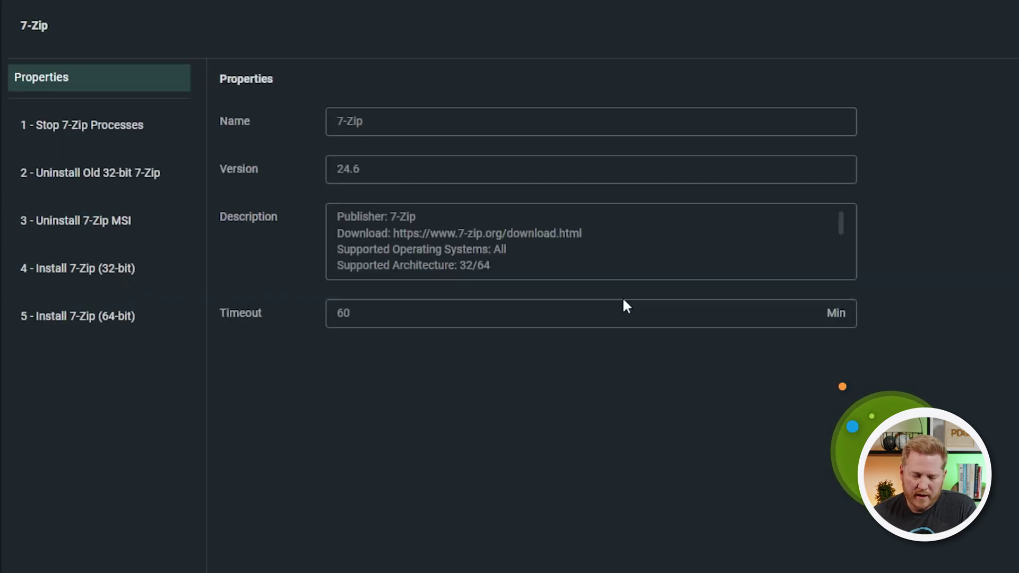
click(97, 130)
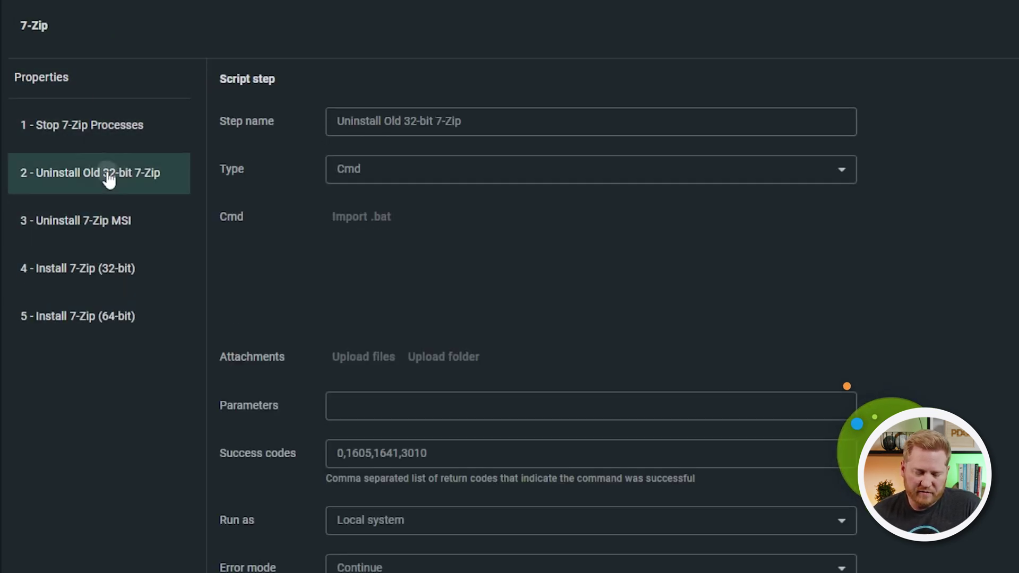
click(100, 226)
click(98, 273)
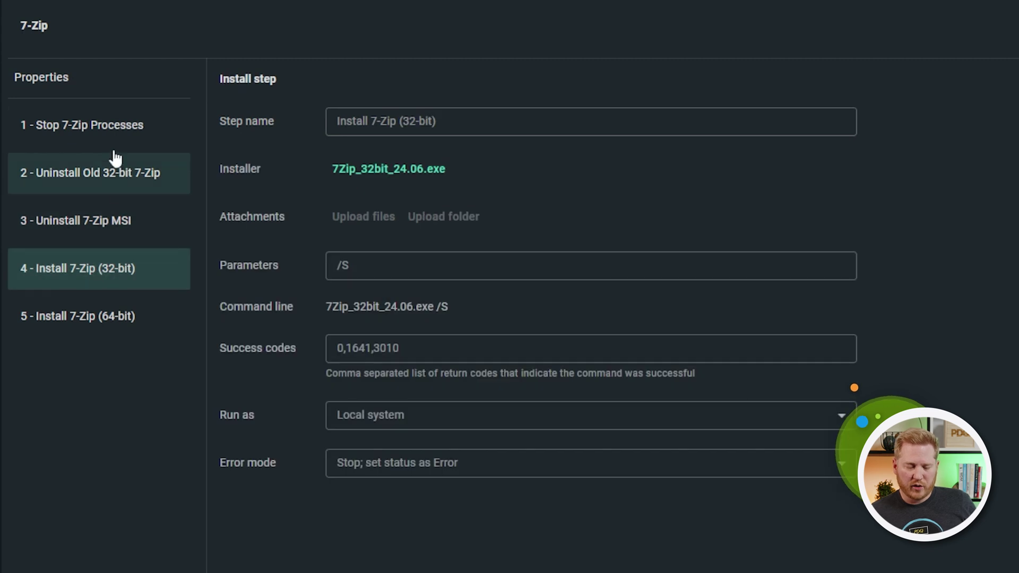
click(115, 134)
click(104, 84)
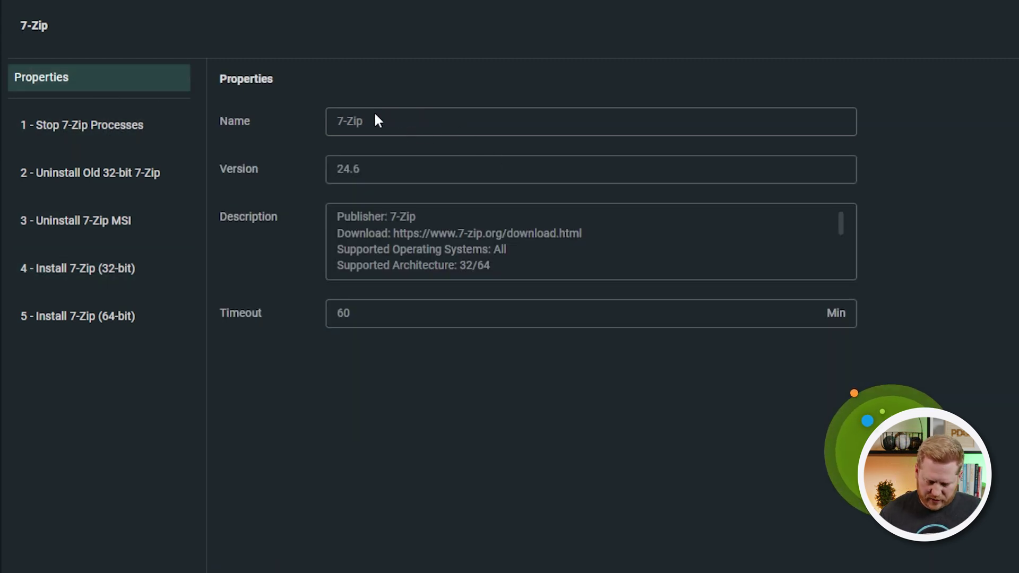
Select the description lines and the taskkill command of the Stop 7-Zip Processes step
drag(602, 235, 373, 203)
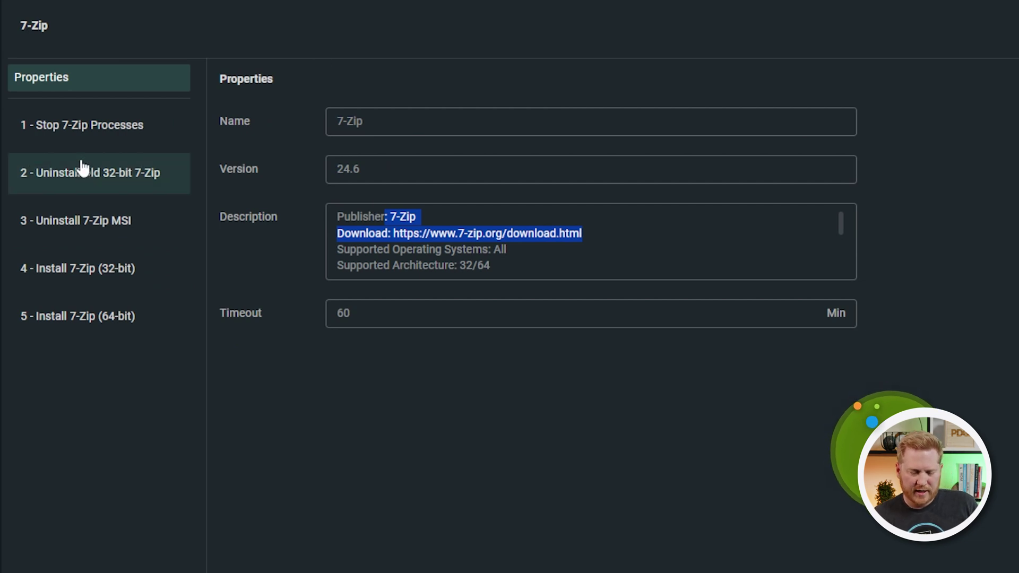
click(91, 140)
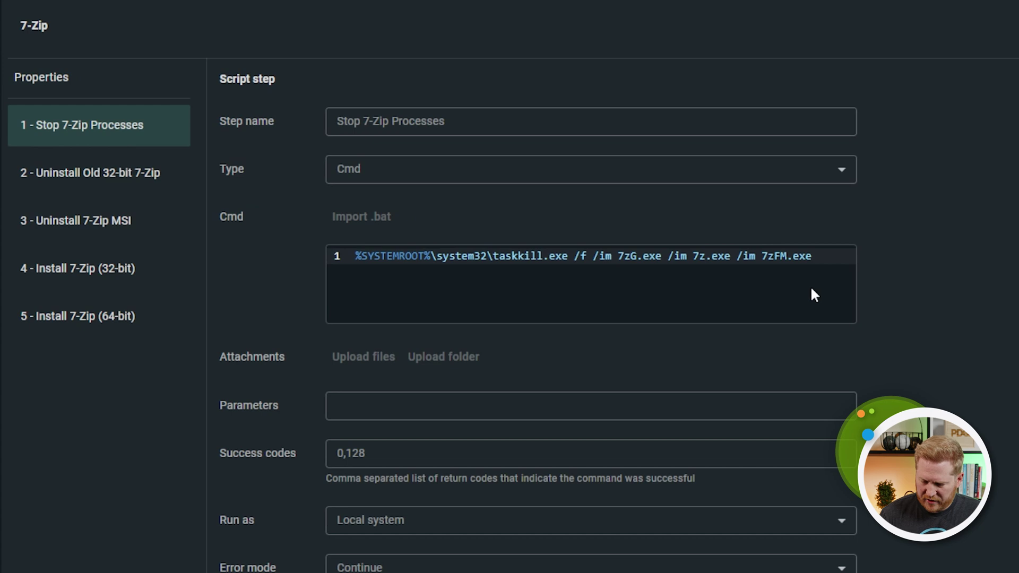
triple_click(818, 250)
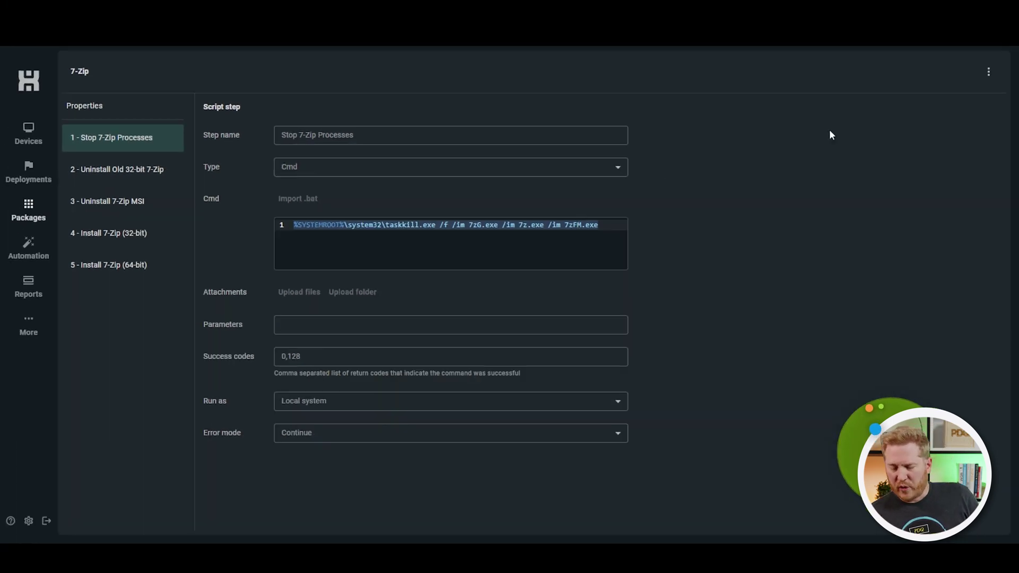
click(988, 72)
Duplicate the 7-Zip package and replace ' (3)' in its name with a personal name suffix
click(969, 97)
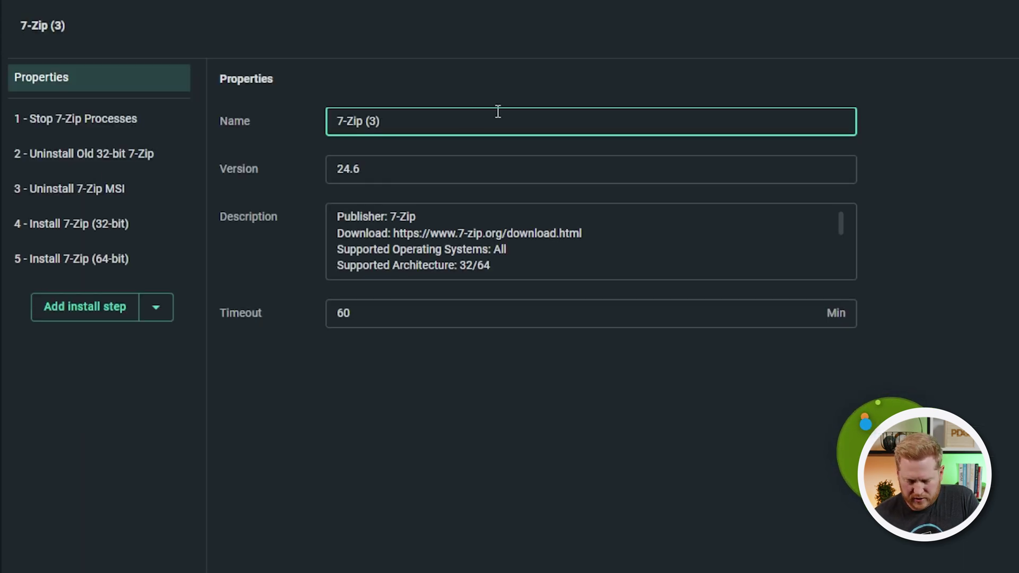
key(BackSpace)
key(BackSpace)
key(BackSpace)
key(BackSpace)
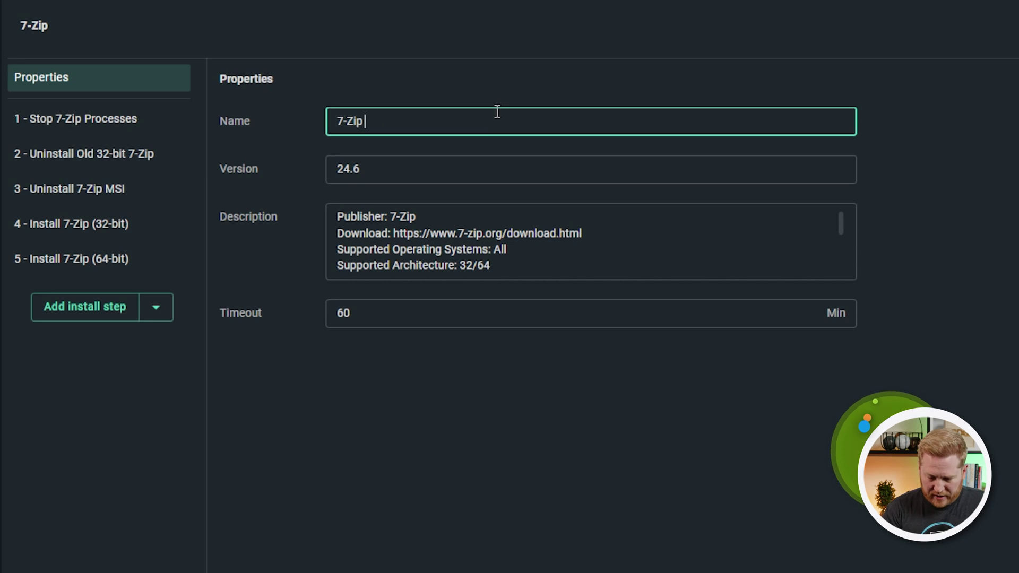
text(Brock)
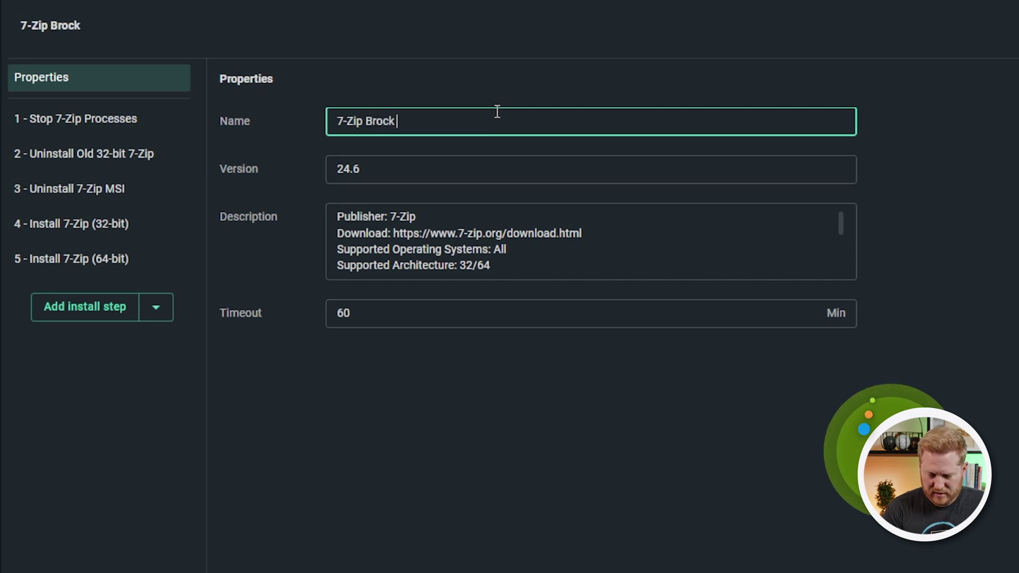
text( Style)
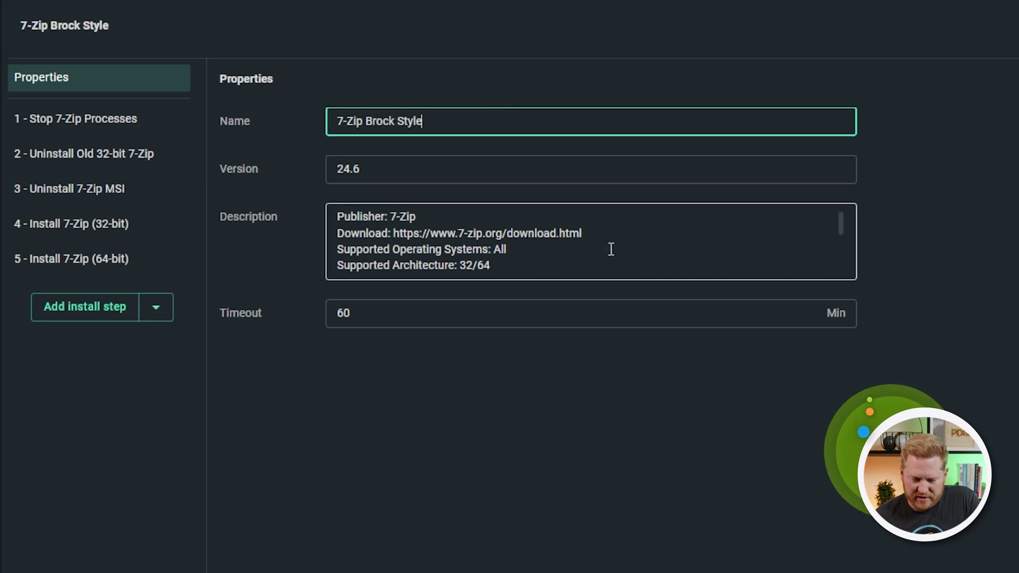
click(551, 245)
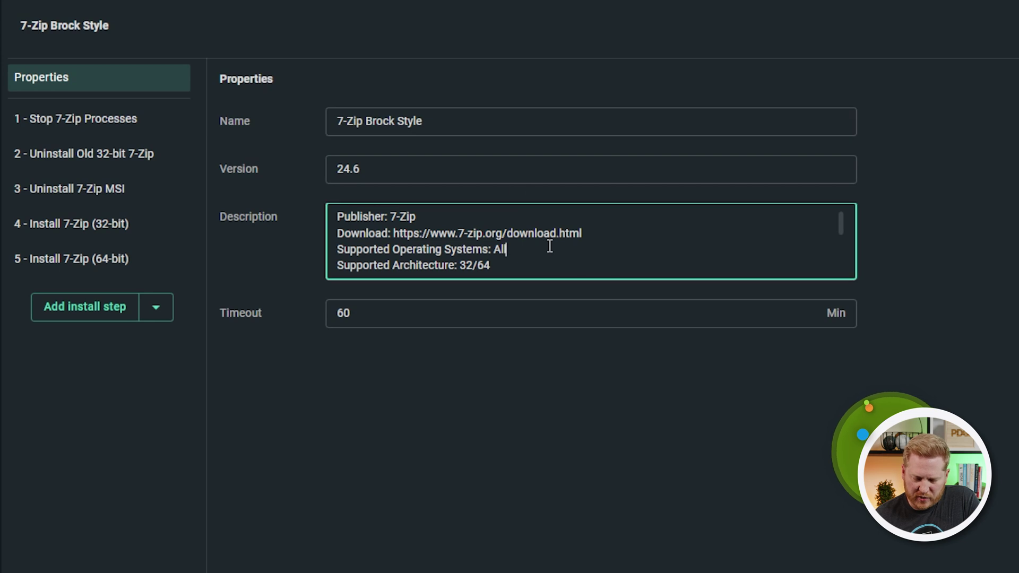
drag(589, 262, 454, 237)
Browse the copy's uninstall and stop-process steps, then return to the Packages list
click(104, 156)
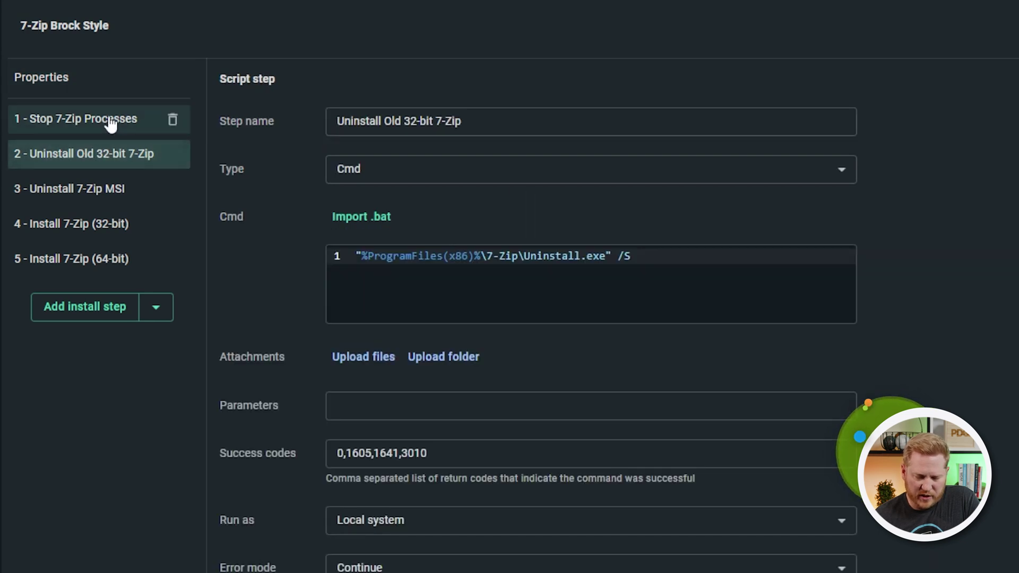
click(135, 118)
click(104, 158)
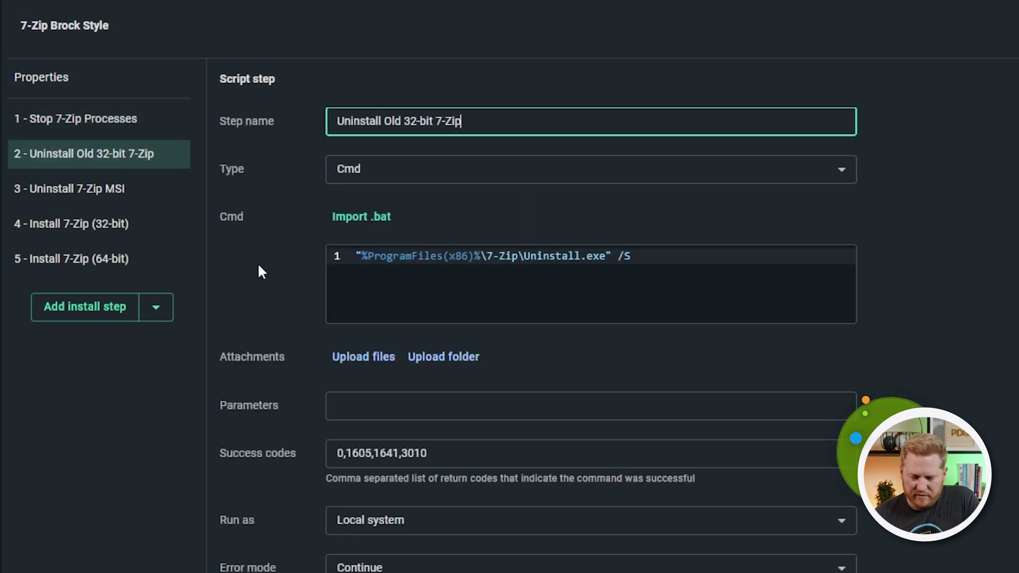
key(alt+Left)
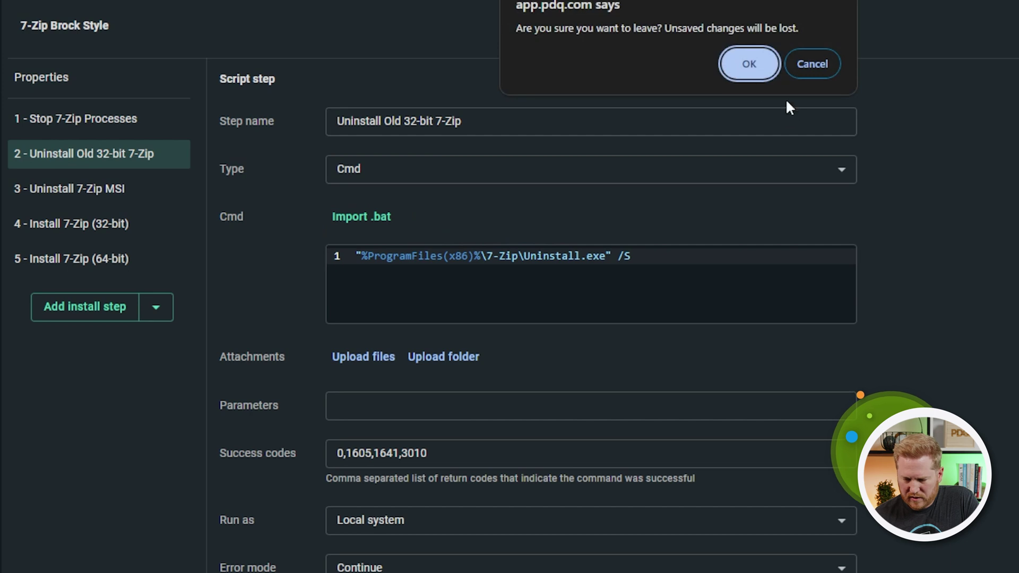
click(748, 59)
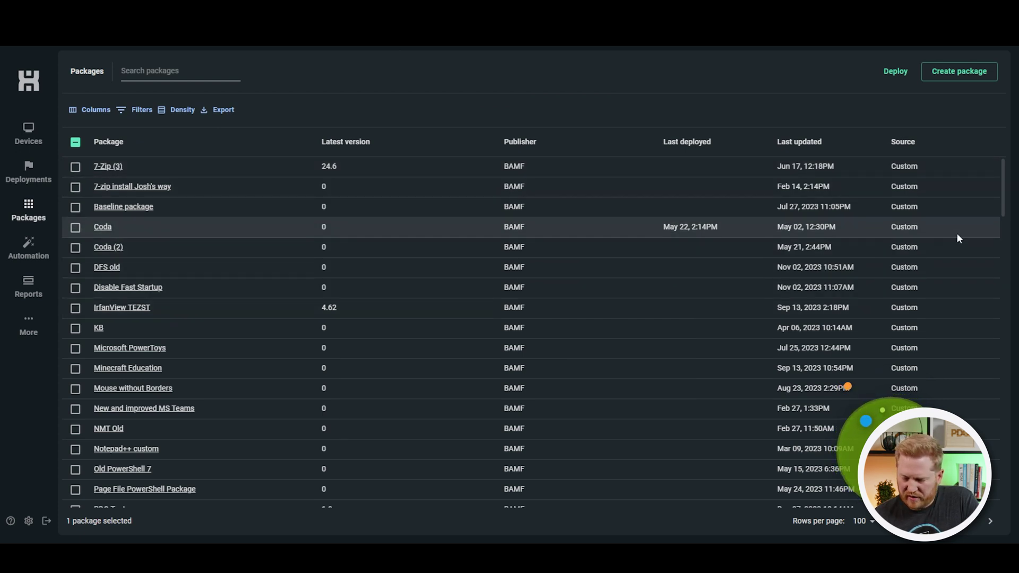
Open the Coda package and review its 1 - Install step, then its package properties
click(103, 226)
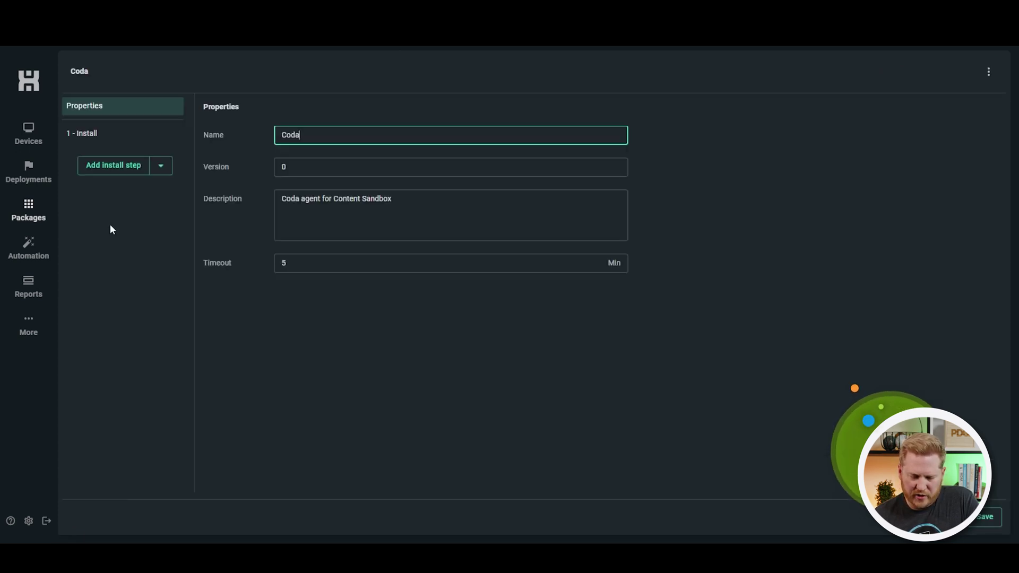
click(128, 137)
click(147, 111)
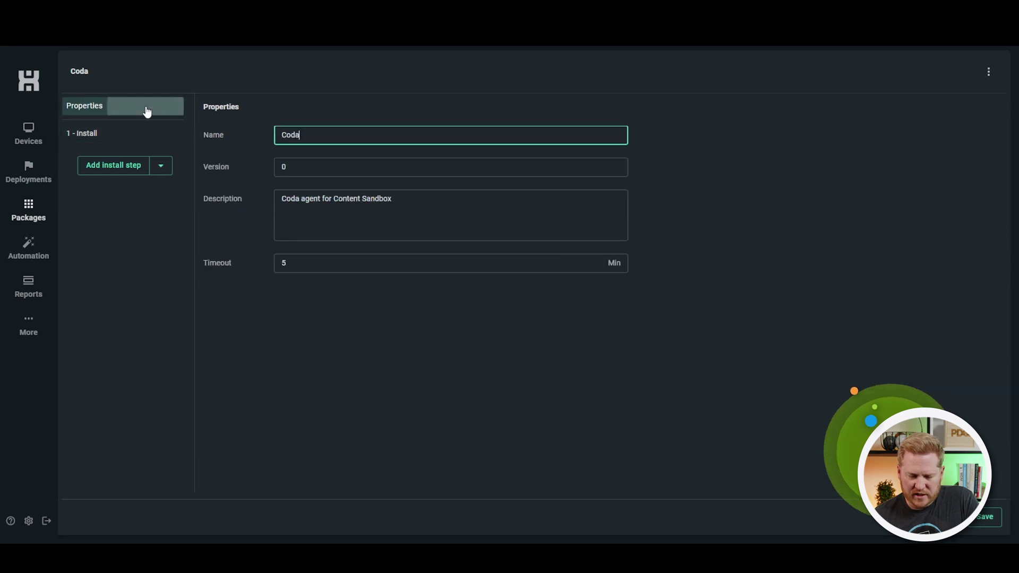